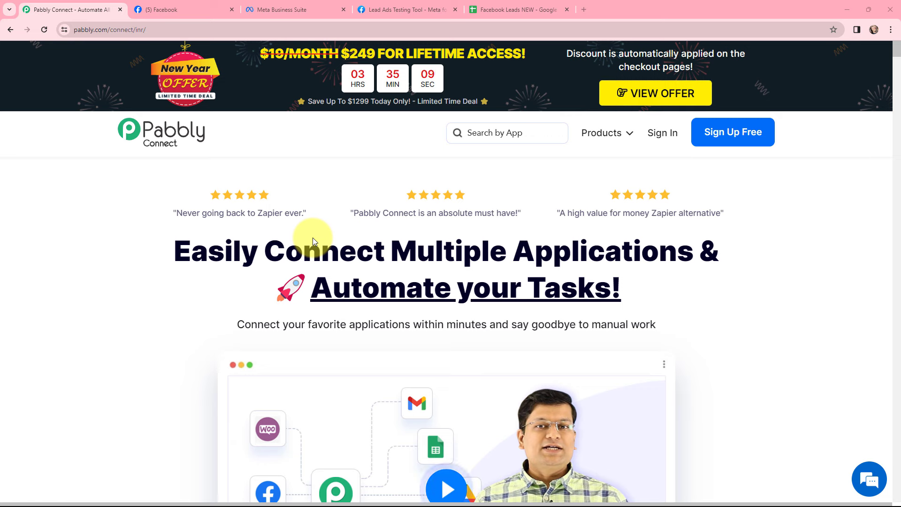
Review the lead testing tool and Facebook Leads NEW tabs, then sign in to Pabbly Connect
left_click(394, 9)
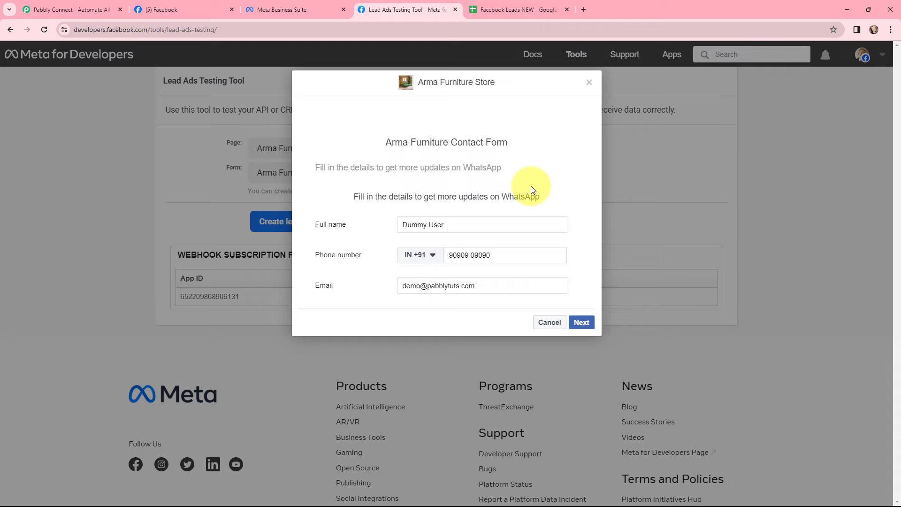
left_click(532, 9)
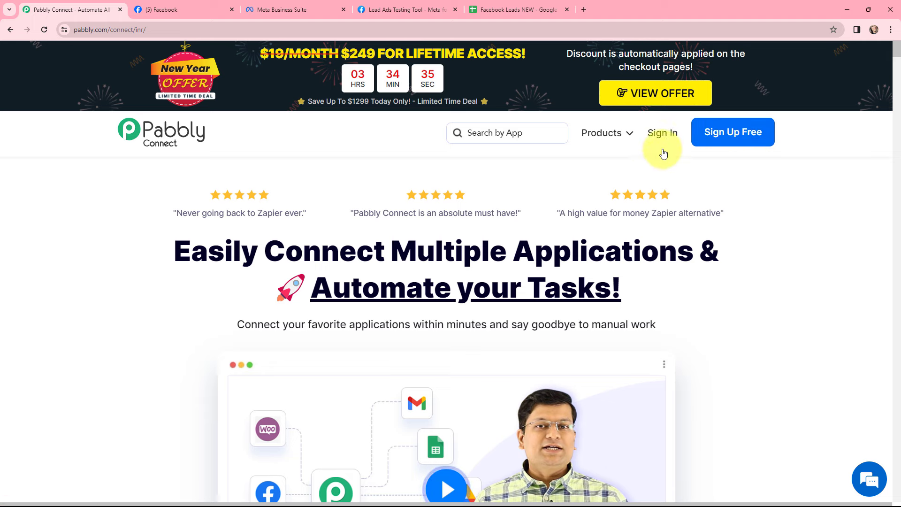
left_click(662, 135)
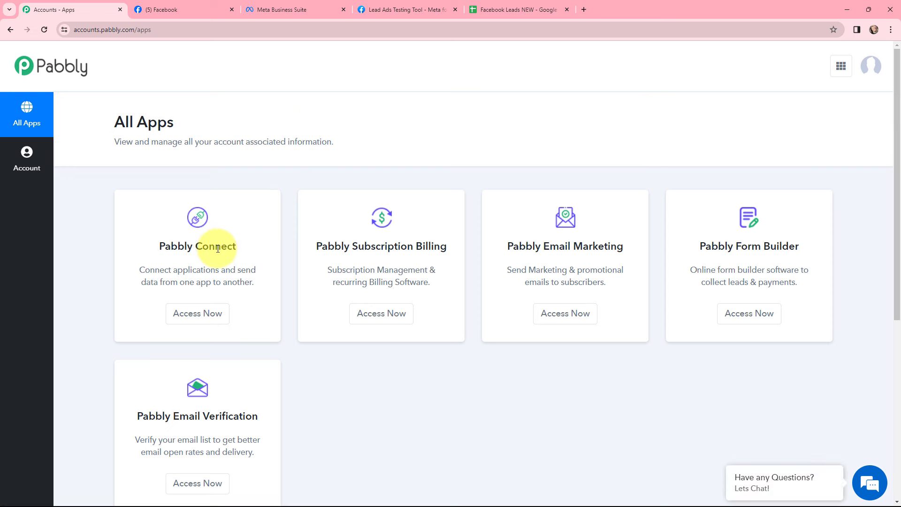
left_click(200, 313)
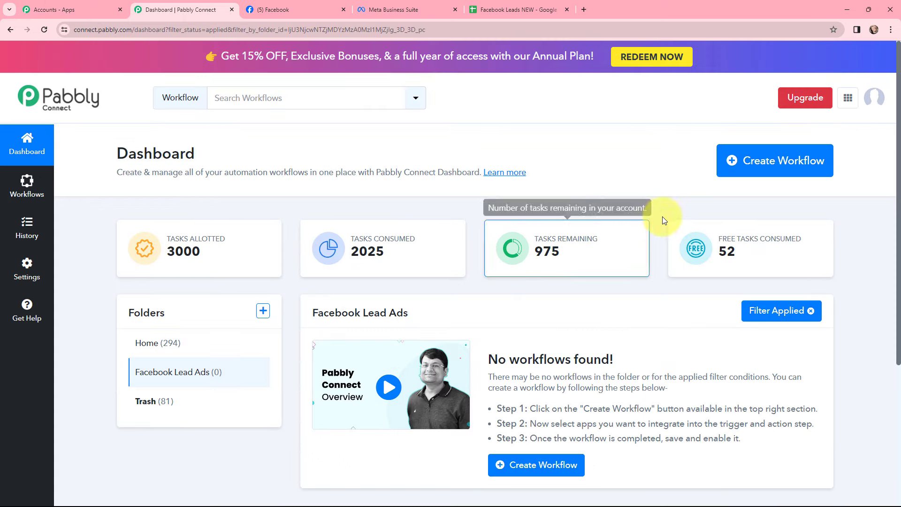
Create a workflow named 'Add Facebook Leads to Google Sheets' in the Facebook Lead Ads folder
left_click(758, 166)
left_click(324, 244)
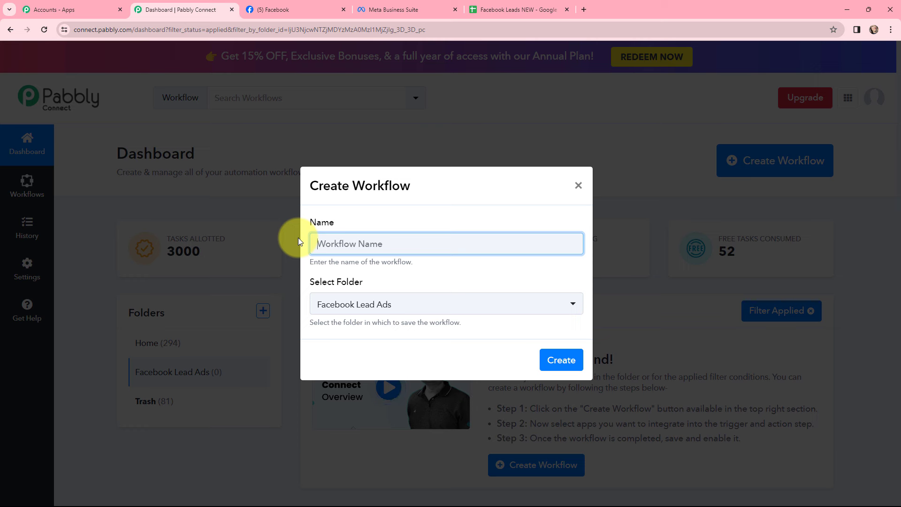
type("Add Facebook Leads to Google Sheets")
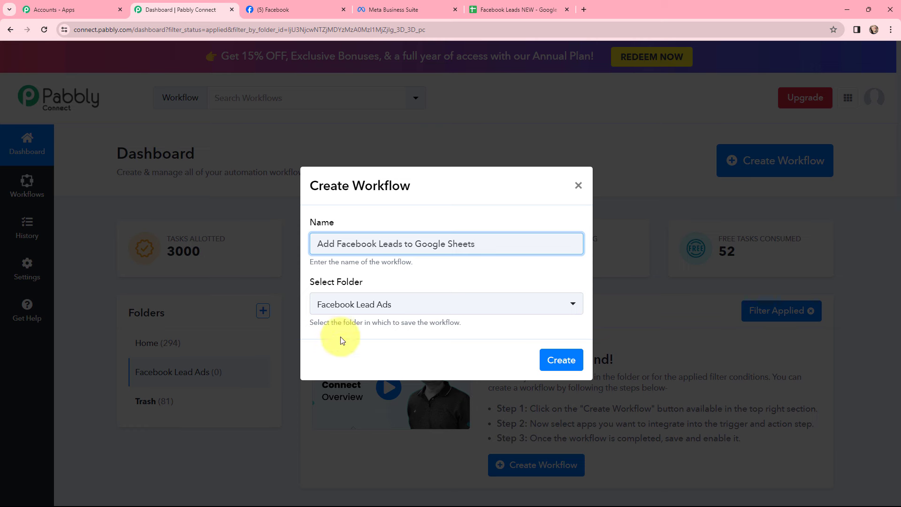
left_click(561, 365)
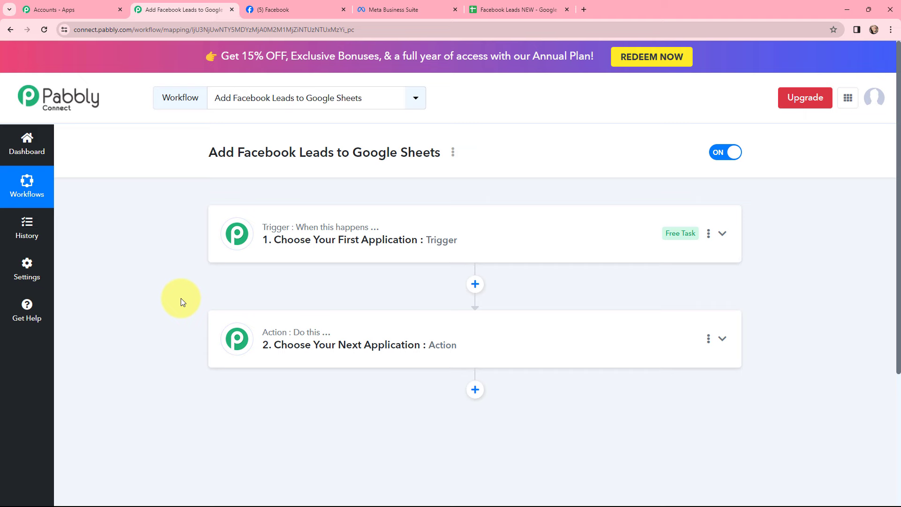
Set the trigger to Facebook Lead Ads: New Lead (Instant)
left_click(233, 231)
left_click(261, 294)
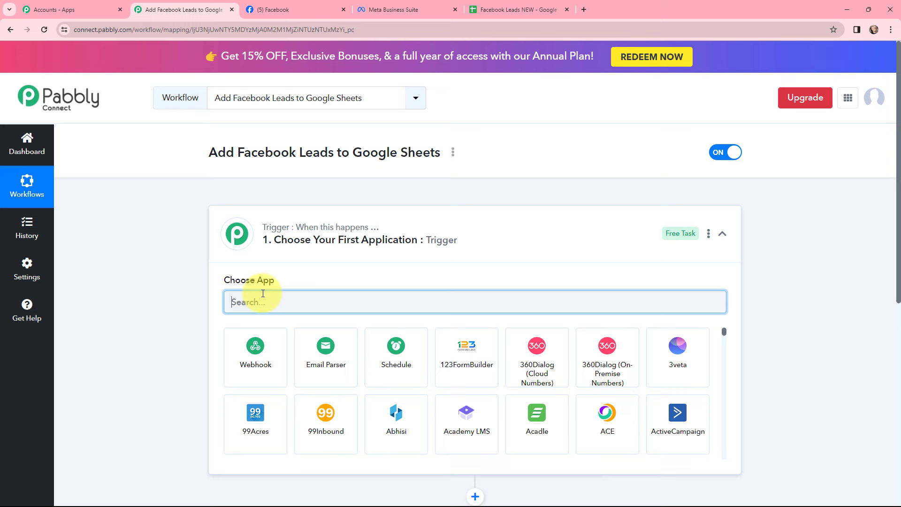
type("face")
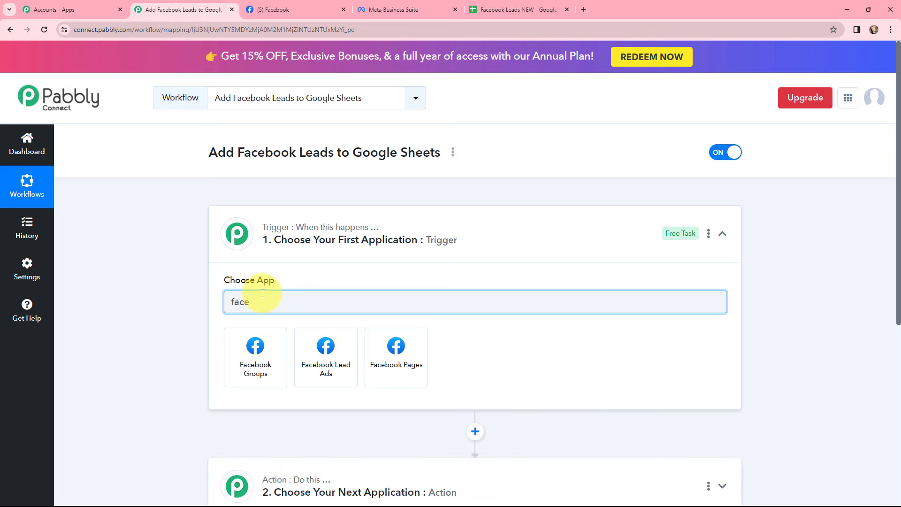
left_click(313, 350)
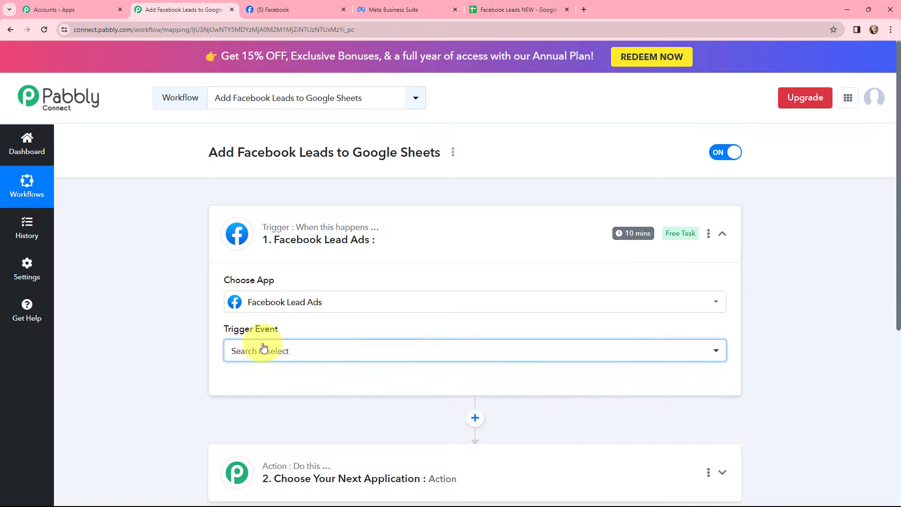
left_click(261, 349)
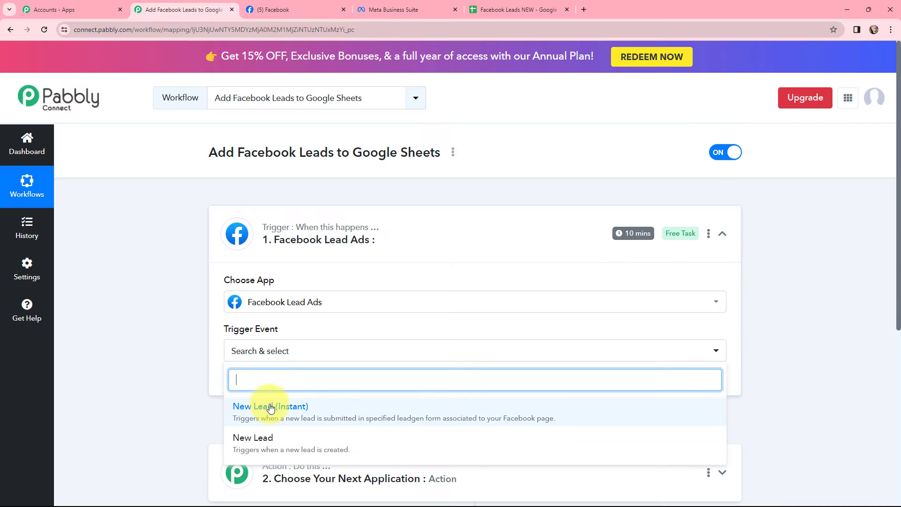
left_click(270, 408)
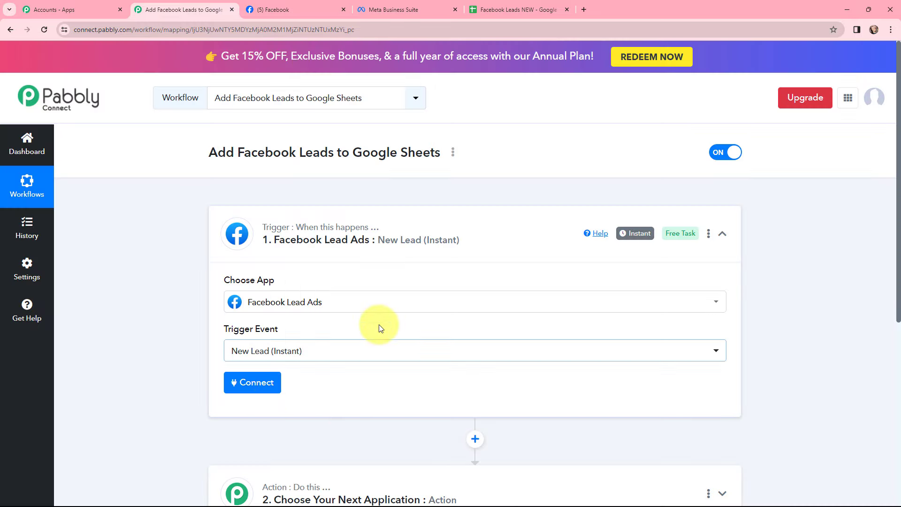
left_click(215, 219)
Set the action to Google Sheets: Add New Row
left_click(227, 324)
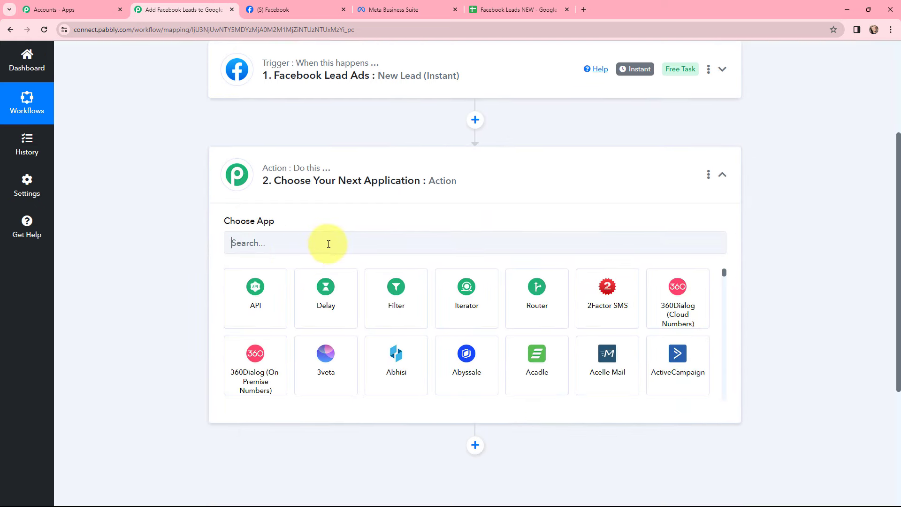
left_click(328, 243)
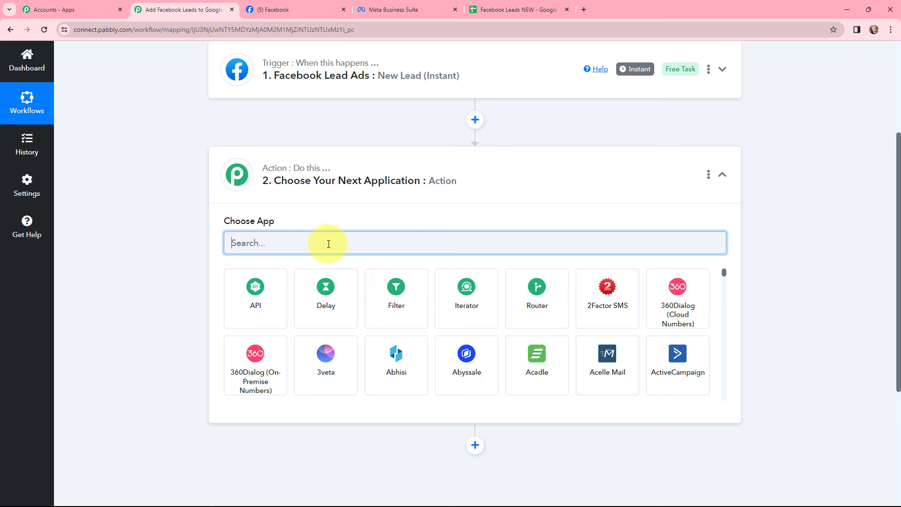
type("goog")
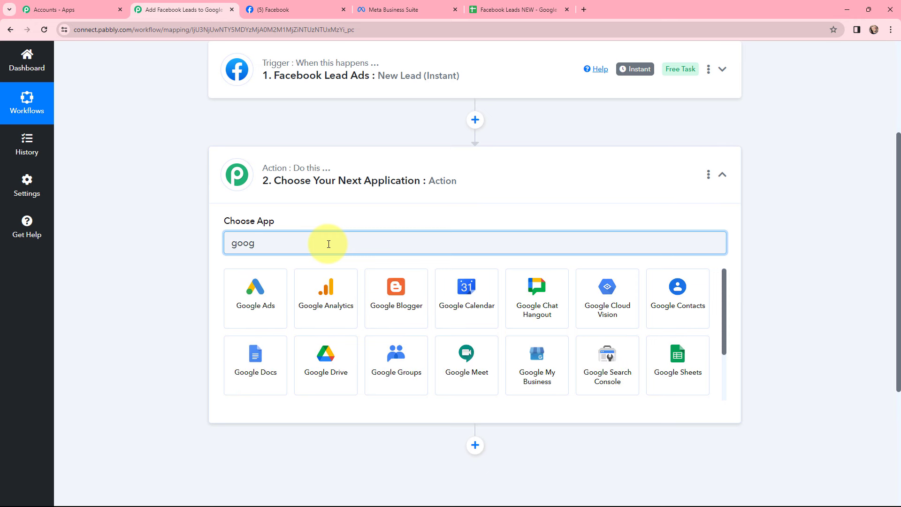
type("le sh")
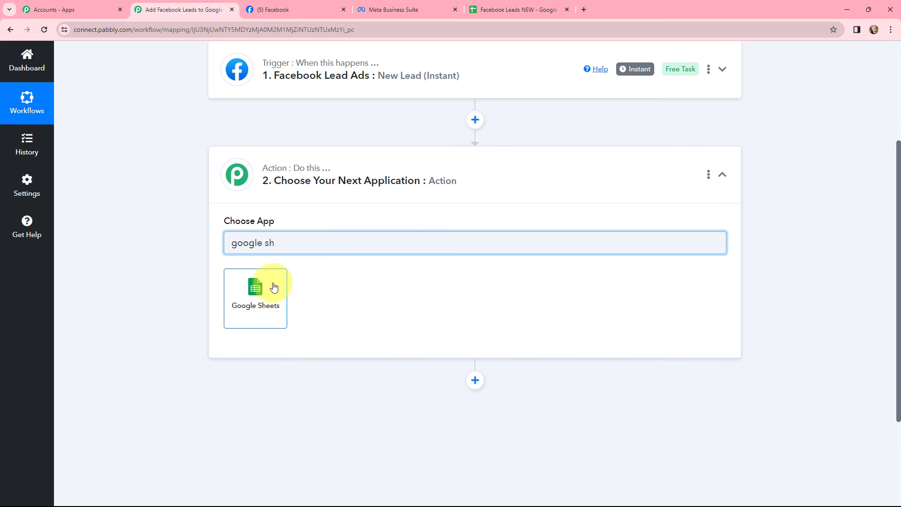
left_click(274, 287)
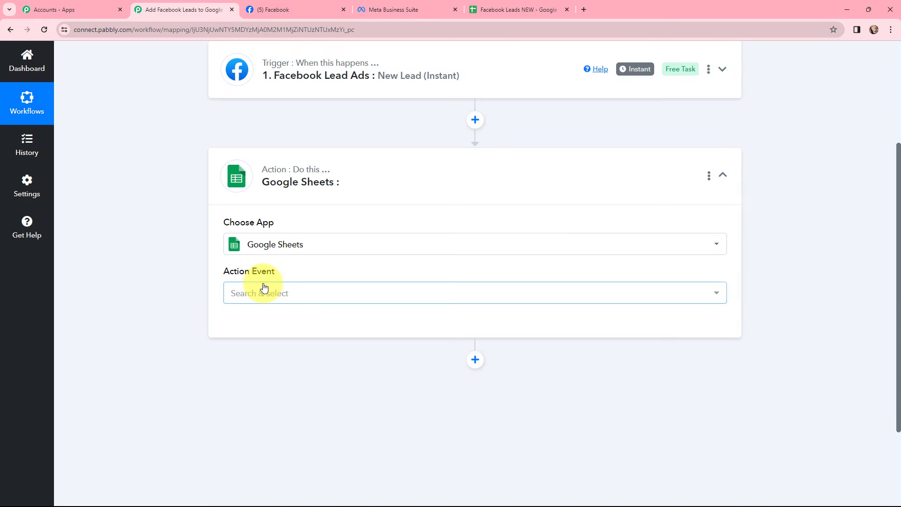
left_click(262, 289)
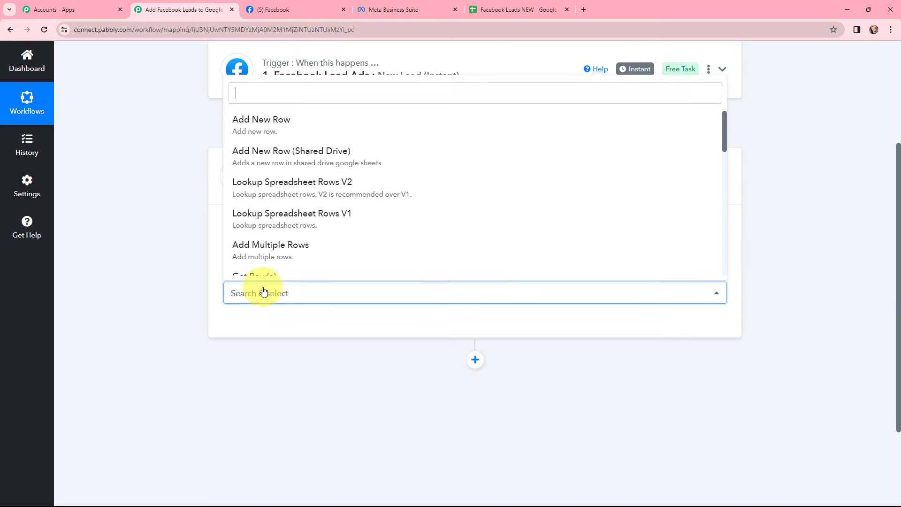
left_click(262, 123)
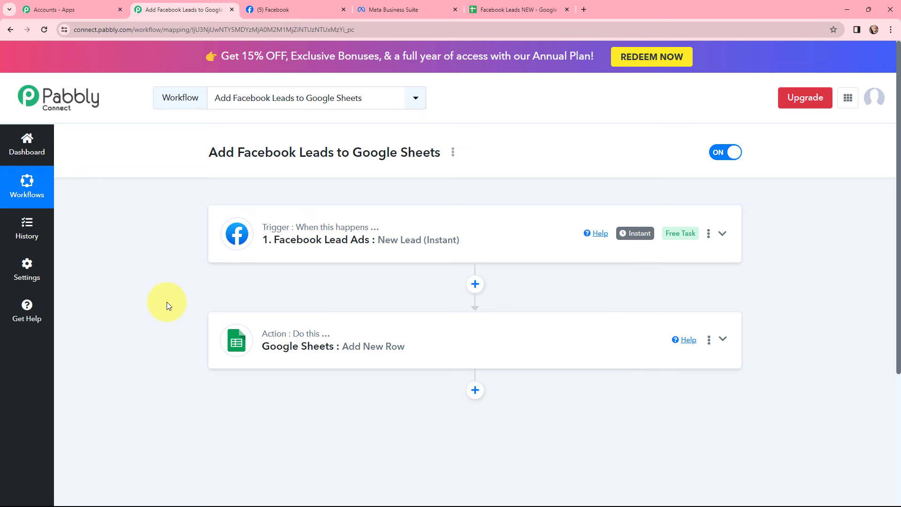
Authorize a new Facebook Lead Ads connection for the trigger and review its Page and LeadGen Form settings
left_click(235, 212)
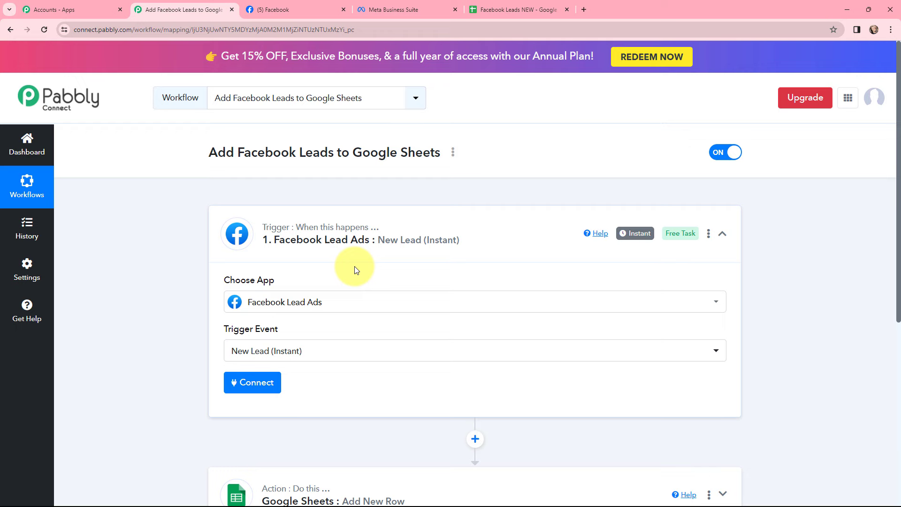
left_click(251, 383)
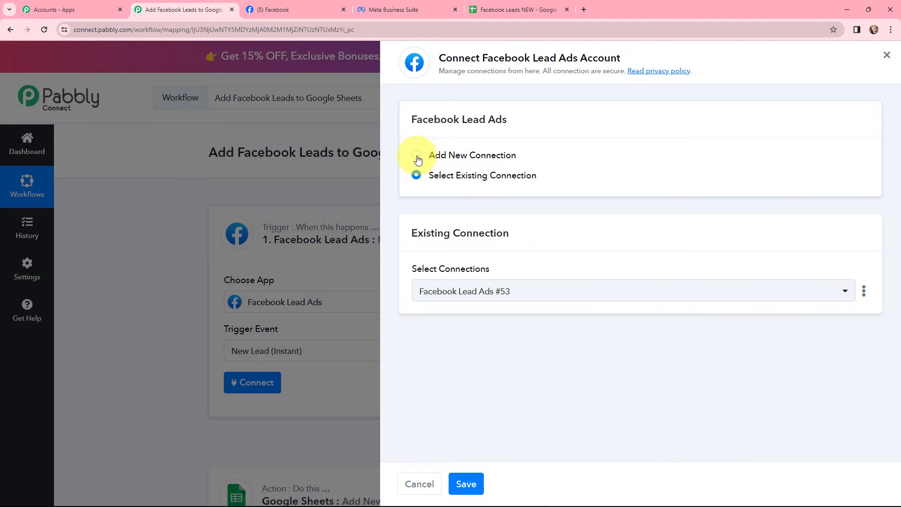
left_click(416, 155)
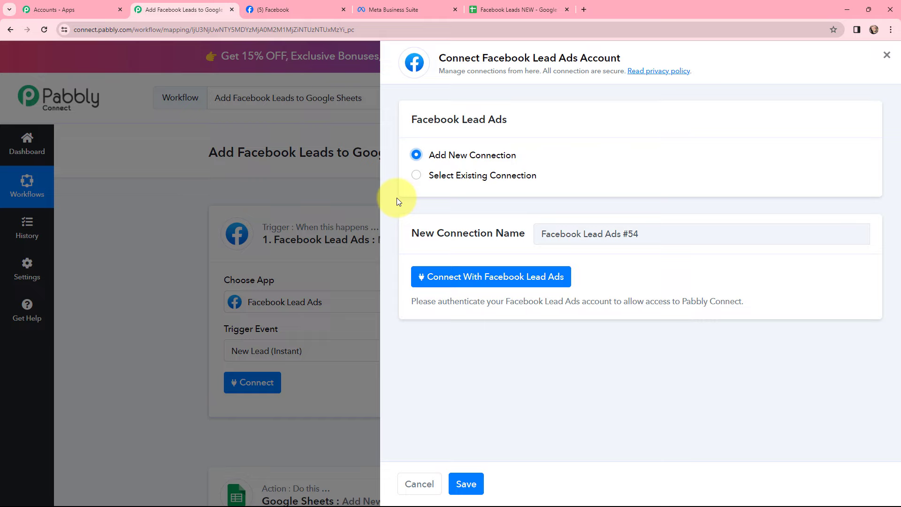
left_click(469, 279)
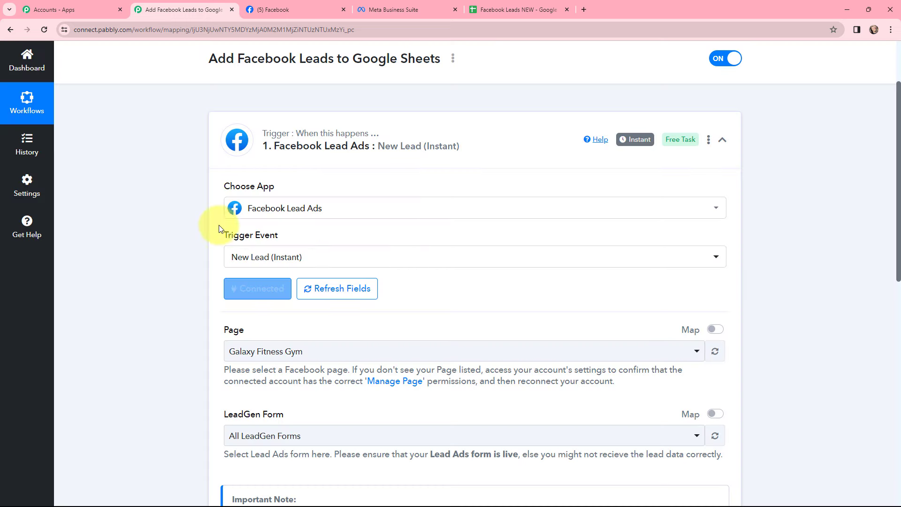
scroll(421, 223, "down", 1)
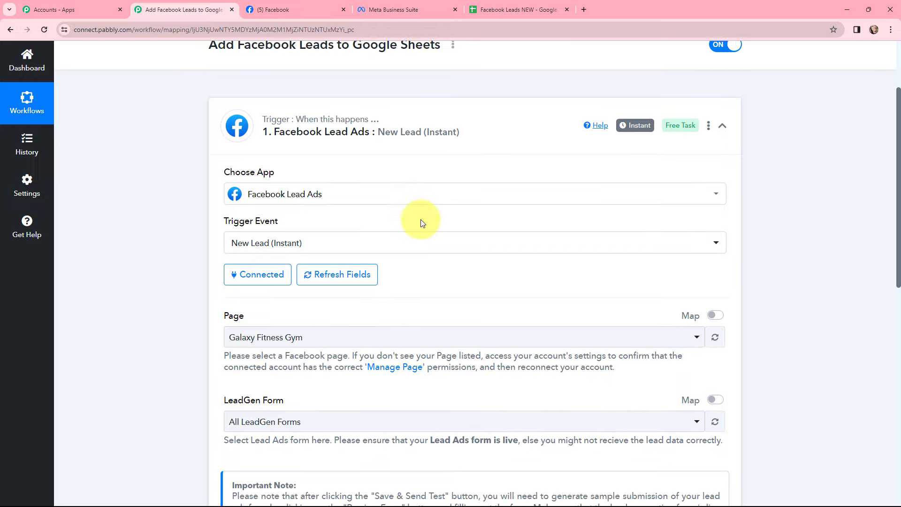
scroll(421, 224, "down", 2)
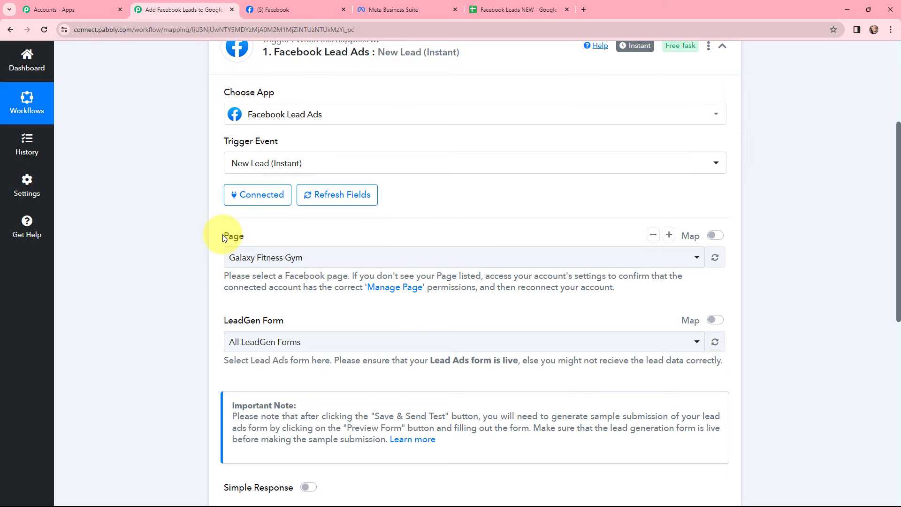
Check the Arma Furniture Store Facebook page, then select it as the trigger's Page
left_click(268, 10)
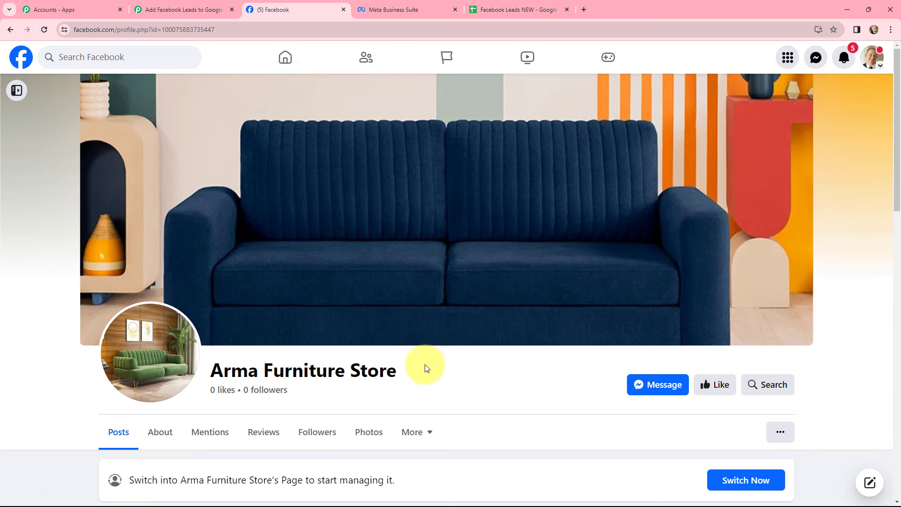
left_click(138, 8)
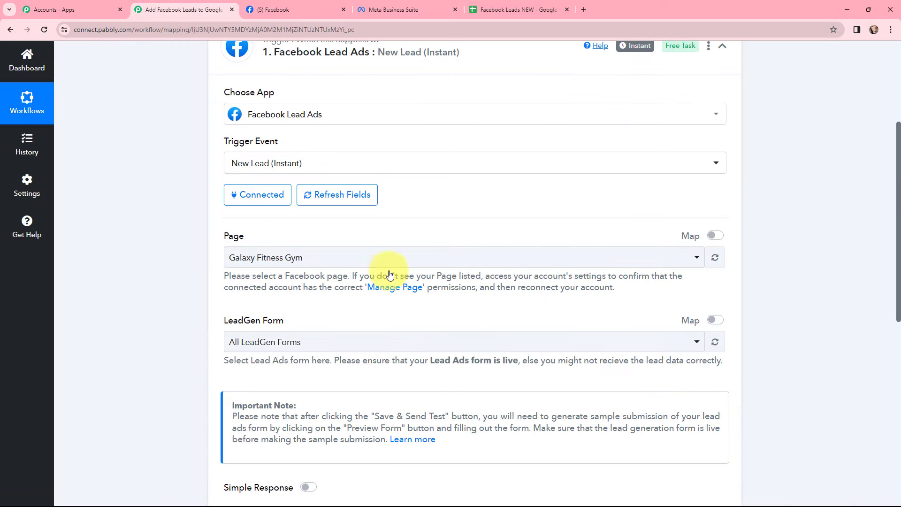
left_click(353, 258)
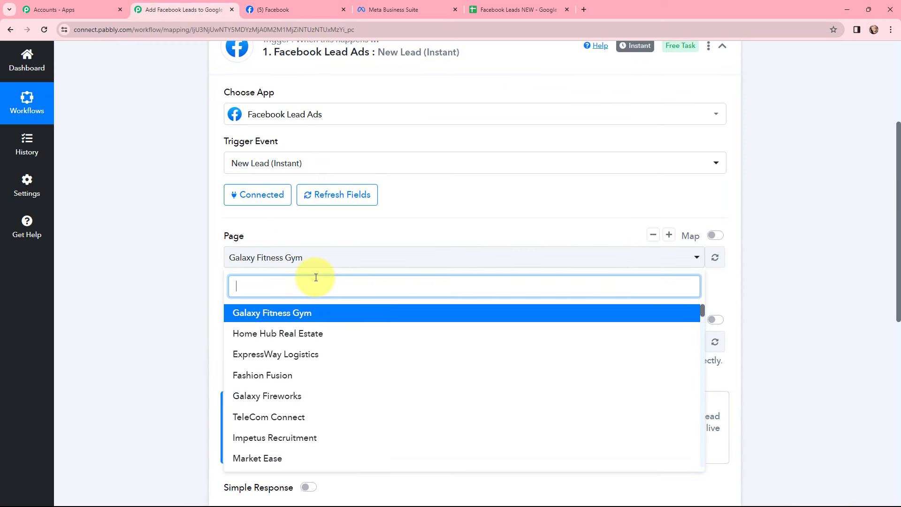
type("arm")
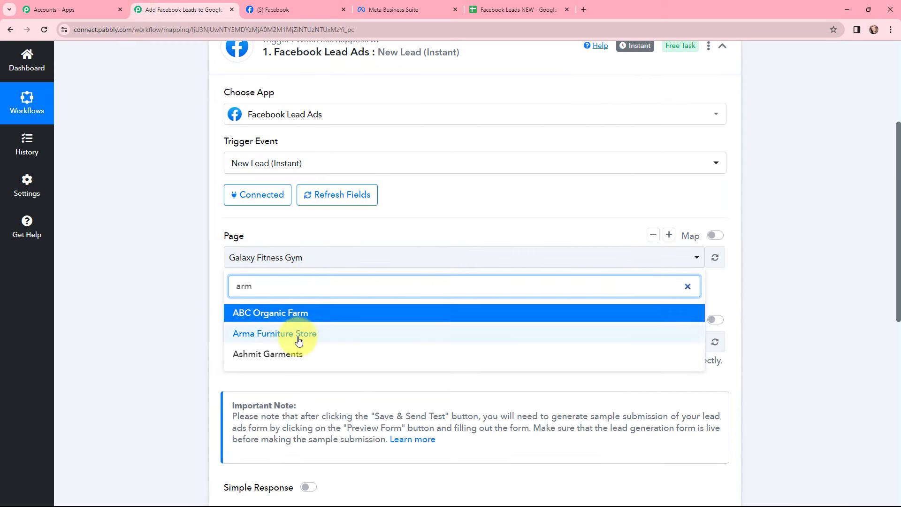
left_click(299, 334)
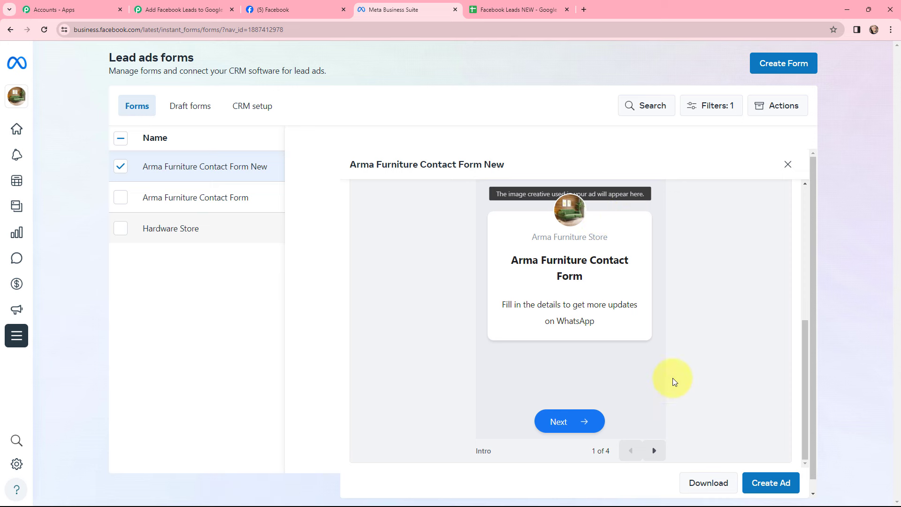
Choose Arma Furniture Contact Form New as the LeadGen Form and save the trigger with a test request
left_click(654, 449)
left_click(654, 449)
left_click(654, 450)
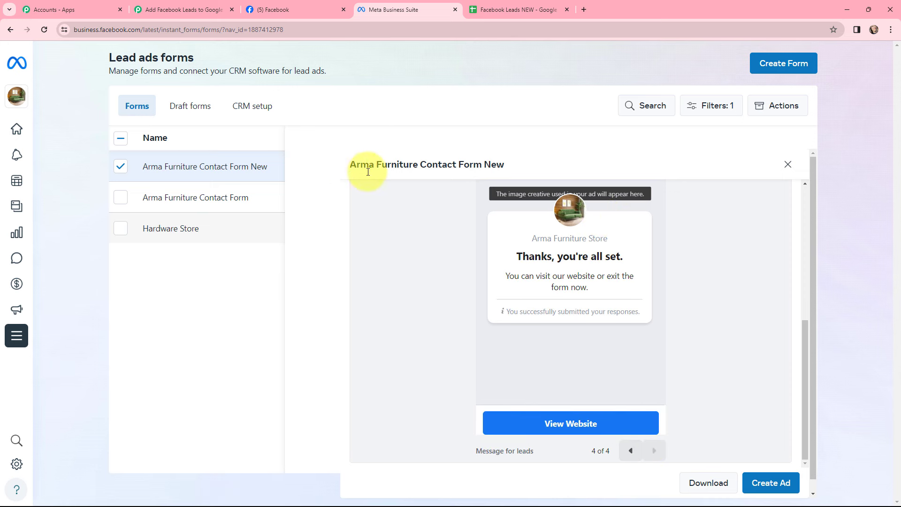
left_click(181, 9)
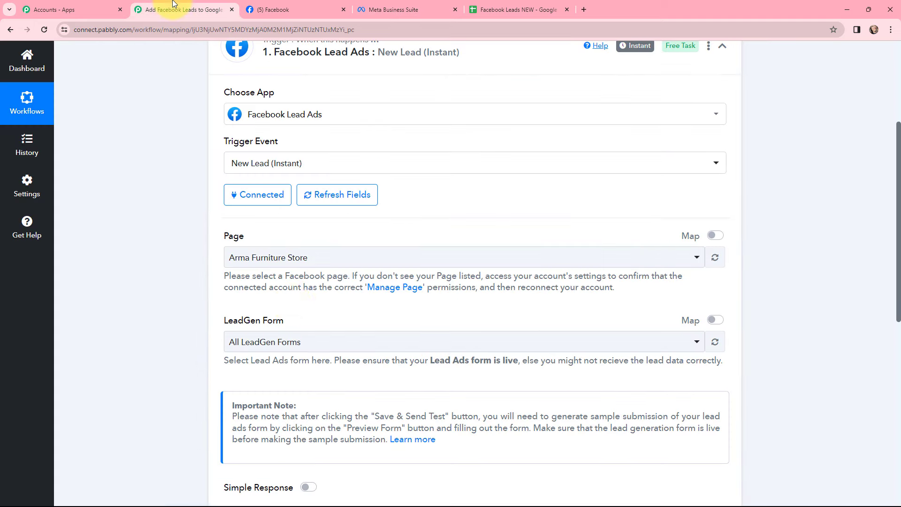
left_click(307, 342)
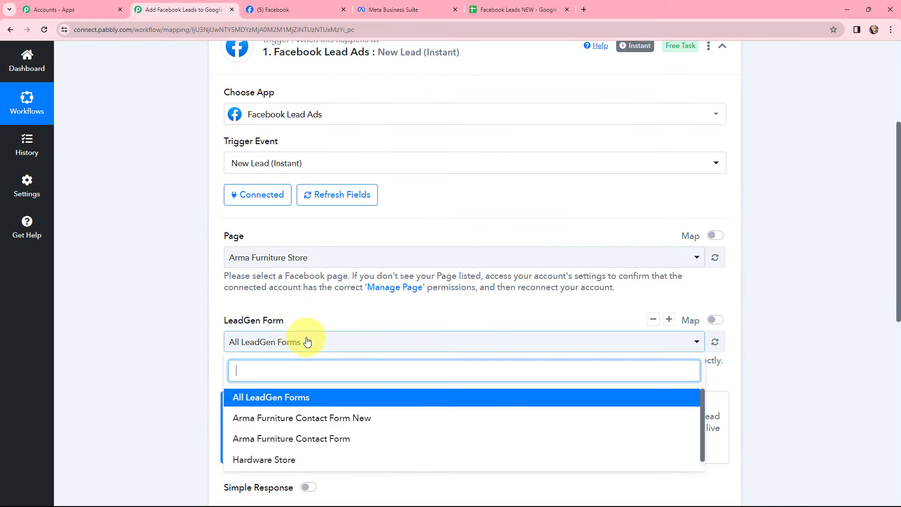
left_click(322, 417)
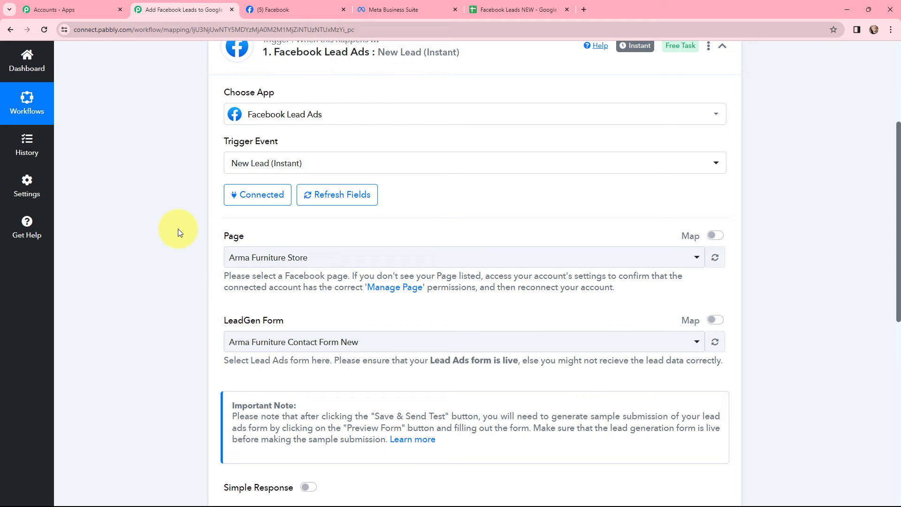
scroll(187, 210, "down", 5)
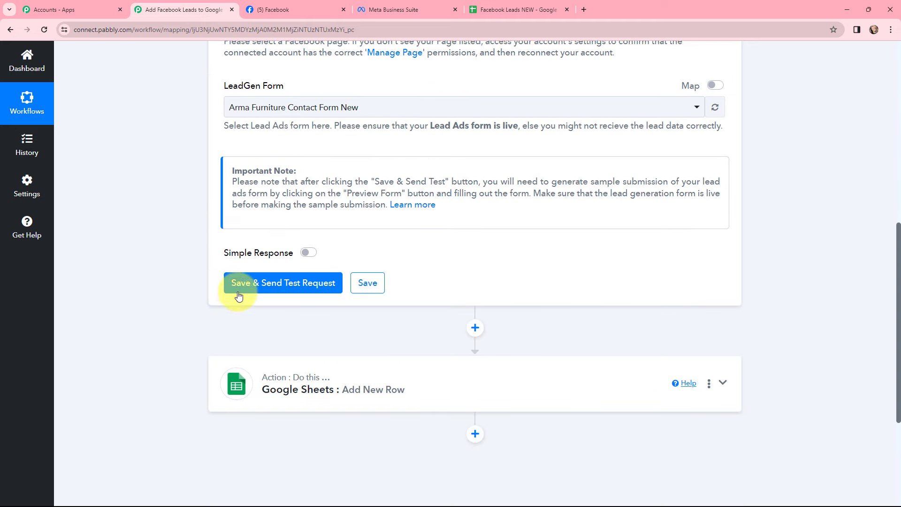
left_click(280, 284)
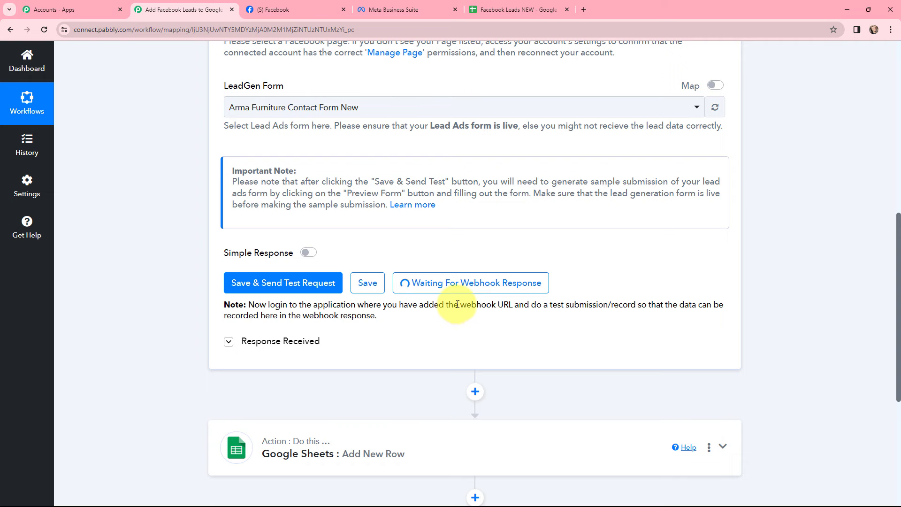
Open the Lead Ads Testing Tool on Meta for Developers
left_click(584, 9)
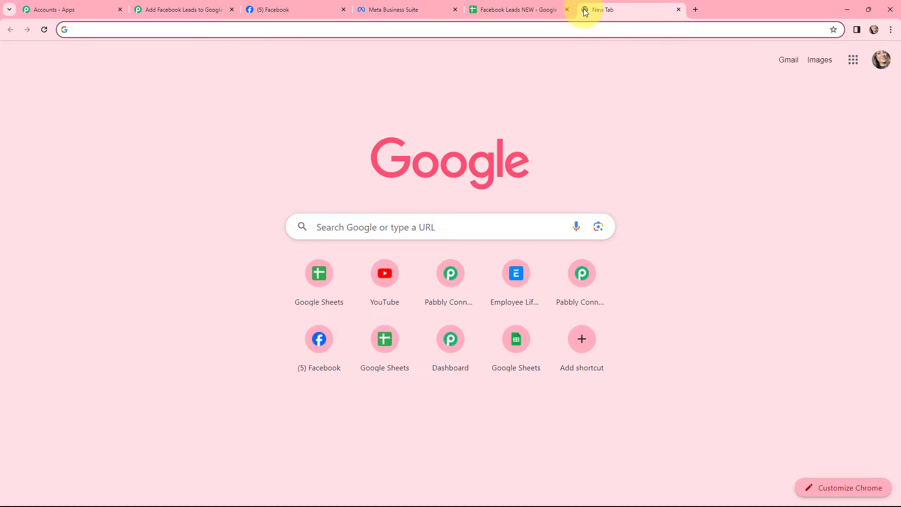
type("meta")
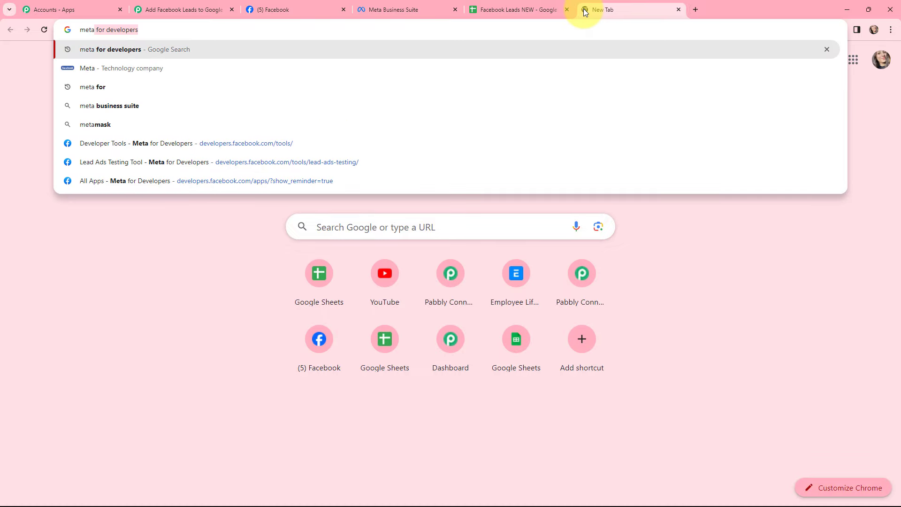
key("Return")
left_click(159, 165)
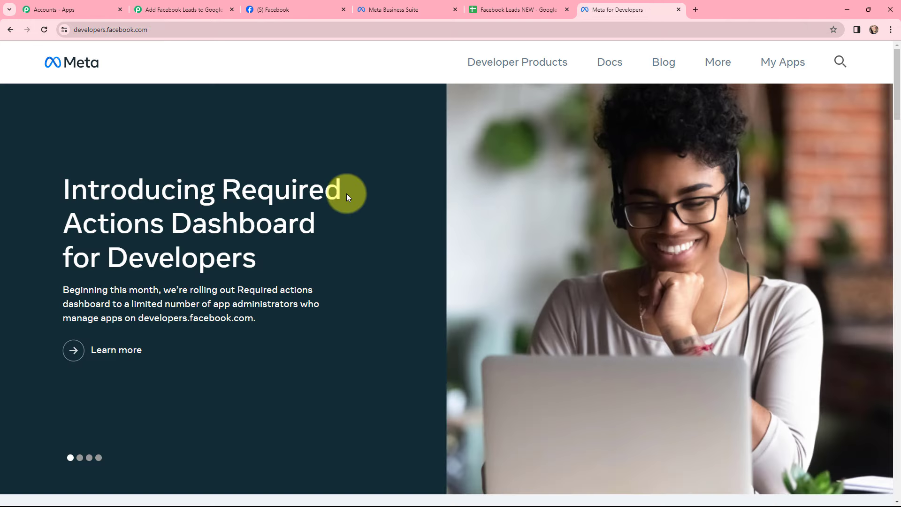
left_click(789, 65)
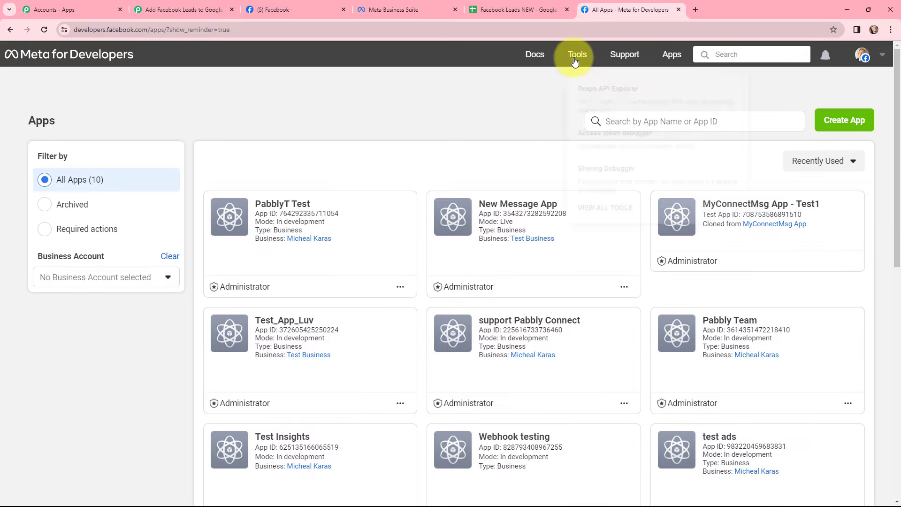
left_click(577, 56)
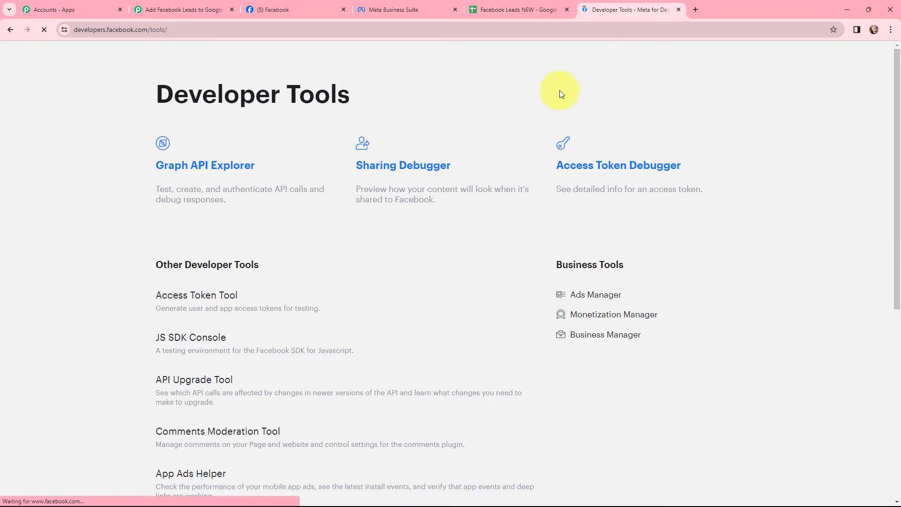
scroll(533, 185, "down", 3)
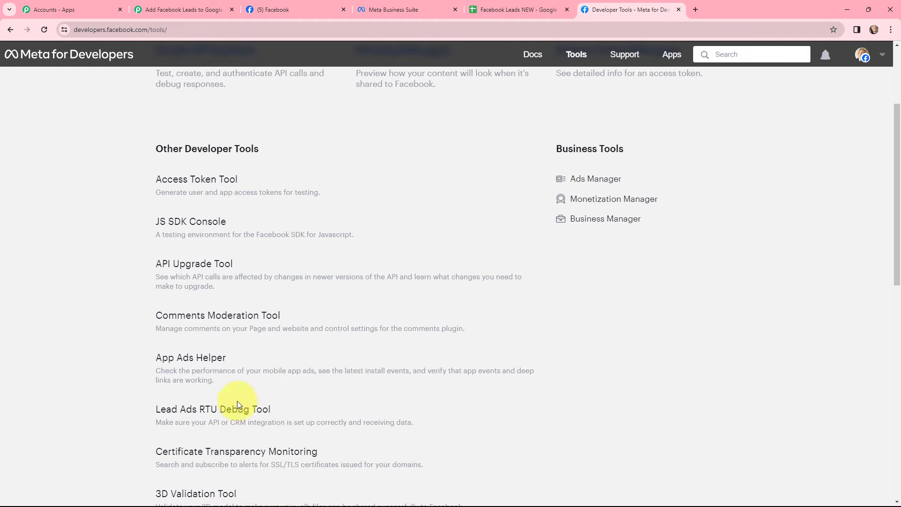
left_click(210, 413)
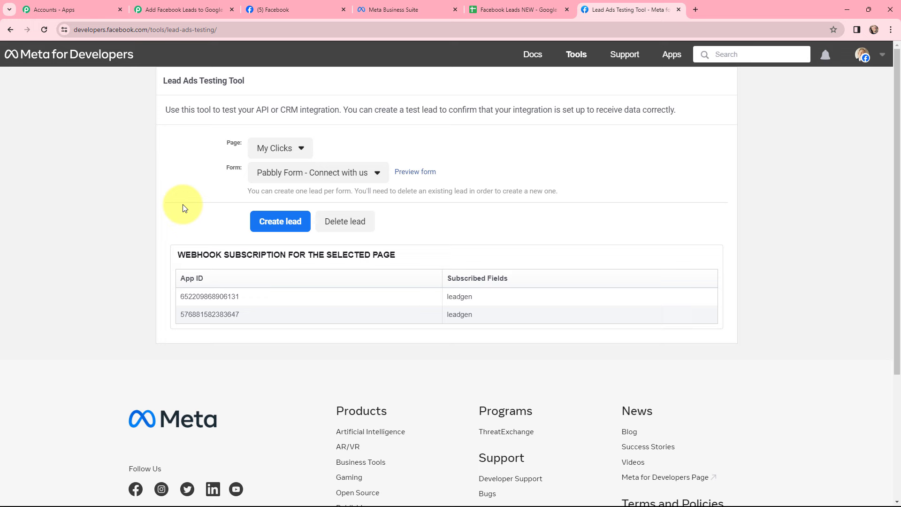
Select page Arma Furniture Store and form Arma Furniture Contact Form New in the testing tool
left_click(286, 148)
scroll(328, 230, "down", 20)
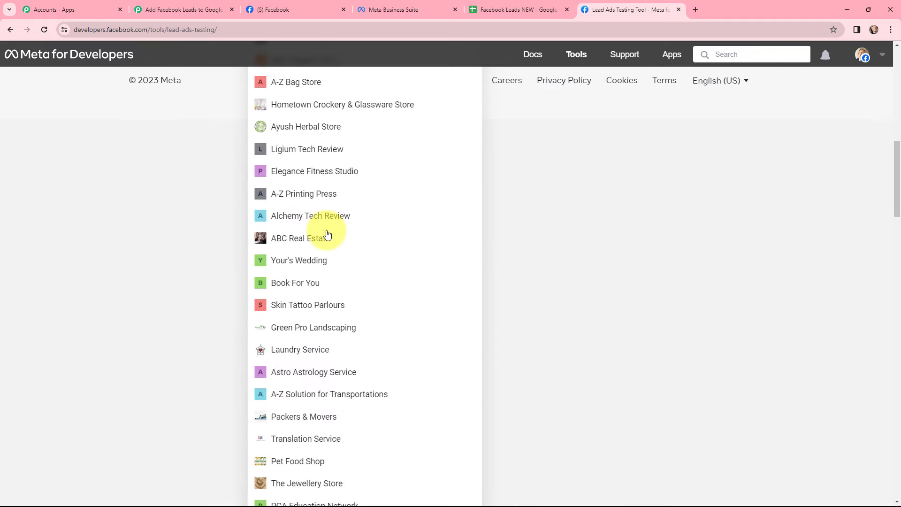
scroll(328, 234, "down", 7)
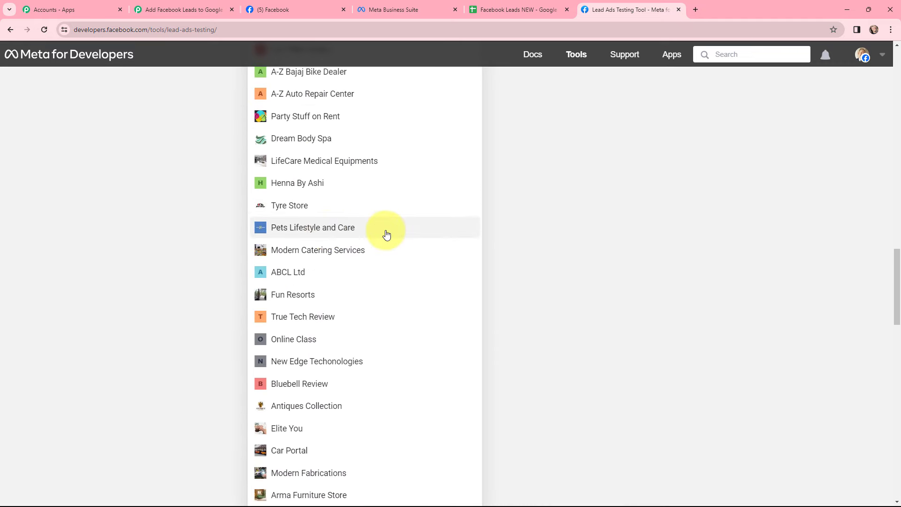
scroll(385, 233, "down", 5)
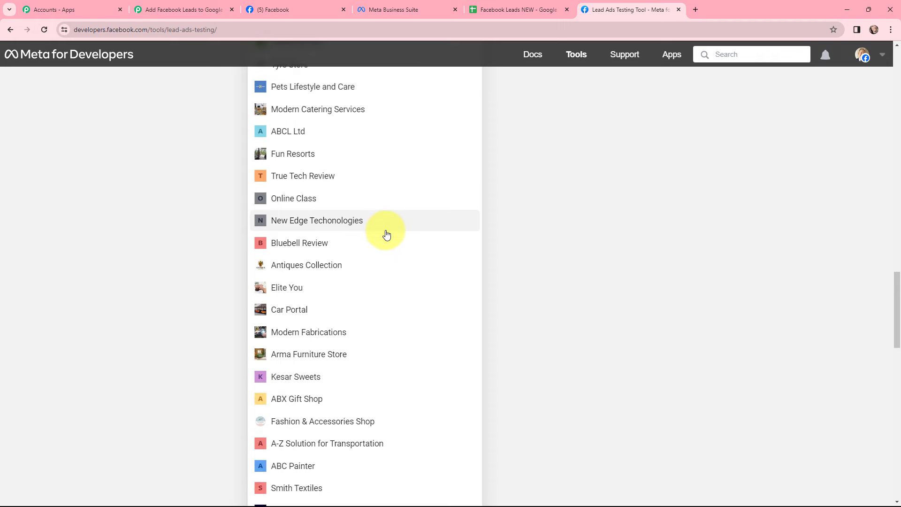
left_click(332, 261)
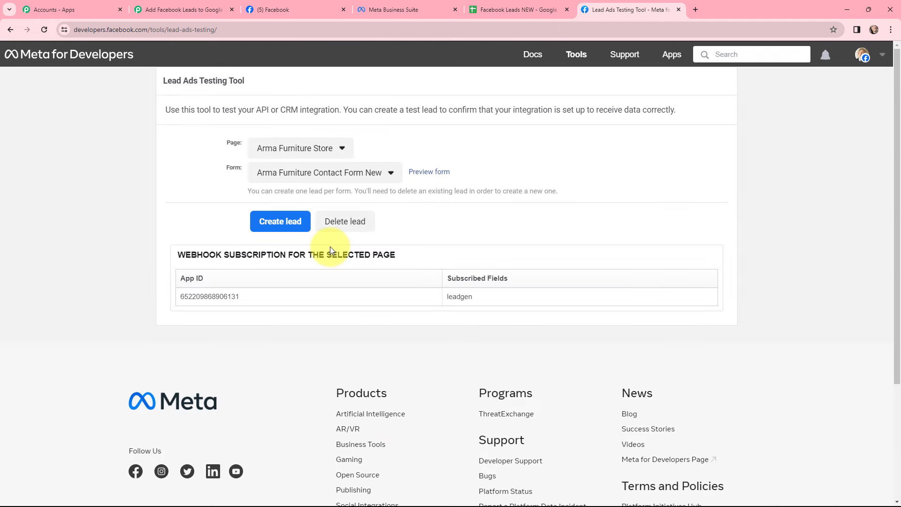
left_click(388, 175)
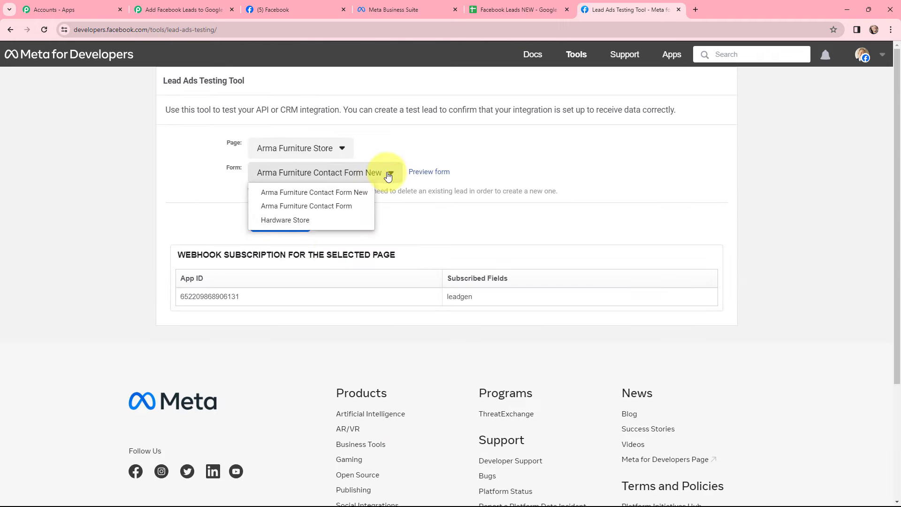
left_click(350, 192)
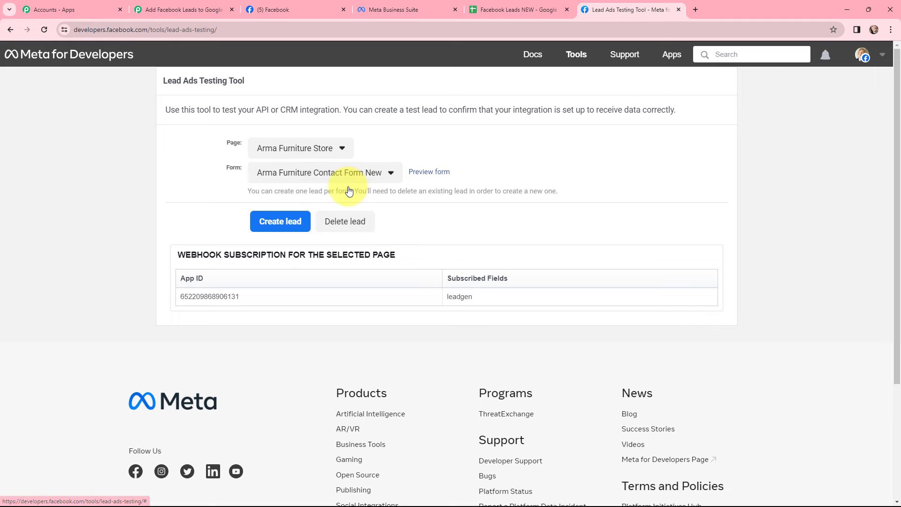
Preview and submit a test lead through Arma Furniture Contact Form New, then return to Pabbly
left_click(436, 174)
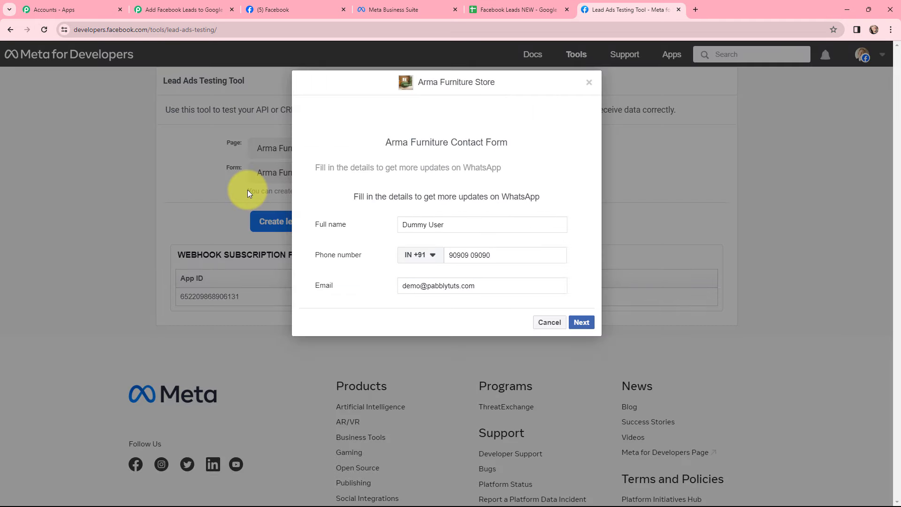
left_click(579, 316)
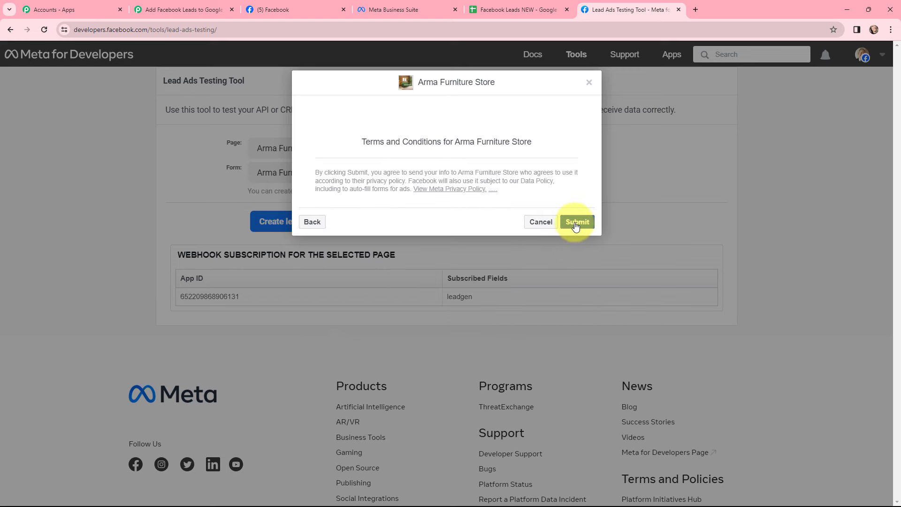
left_click(577, 222)
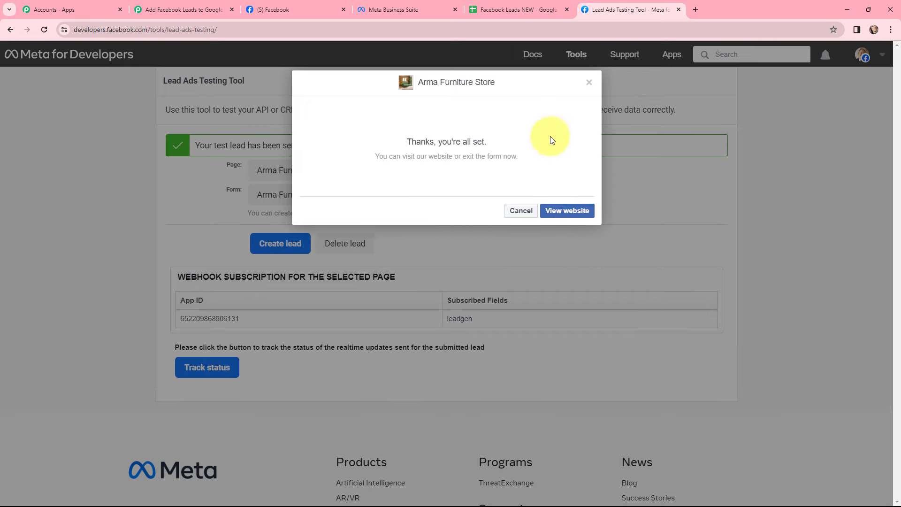
left_click(590, 84)
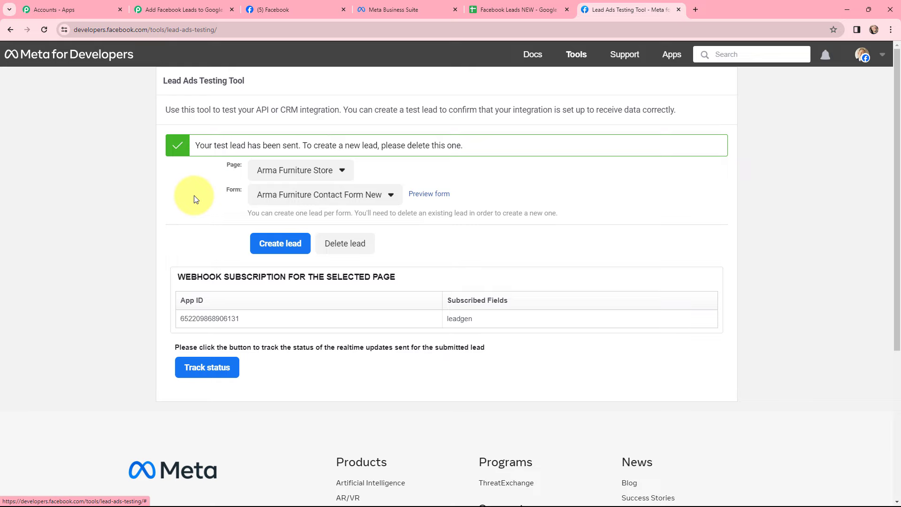
left_click(207, 5)
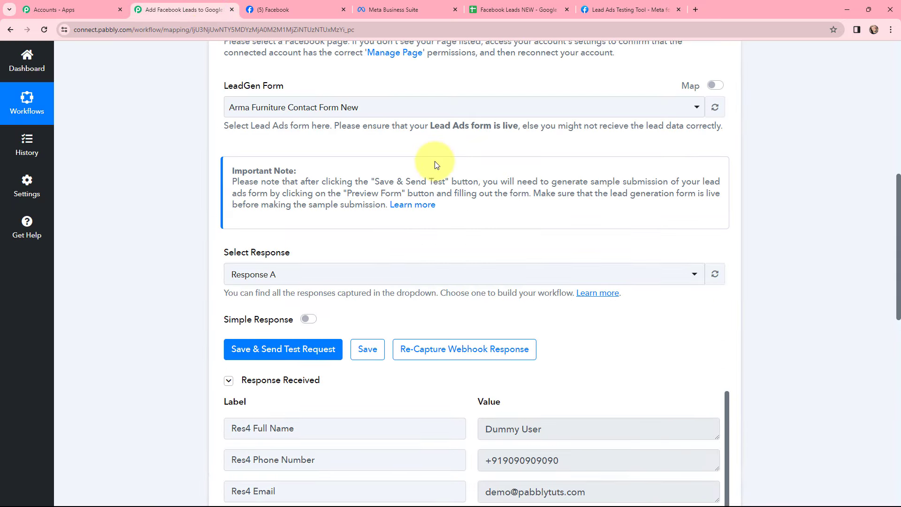
scroll(432, 159, "down", 4)
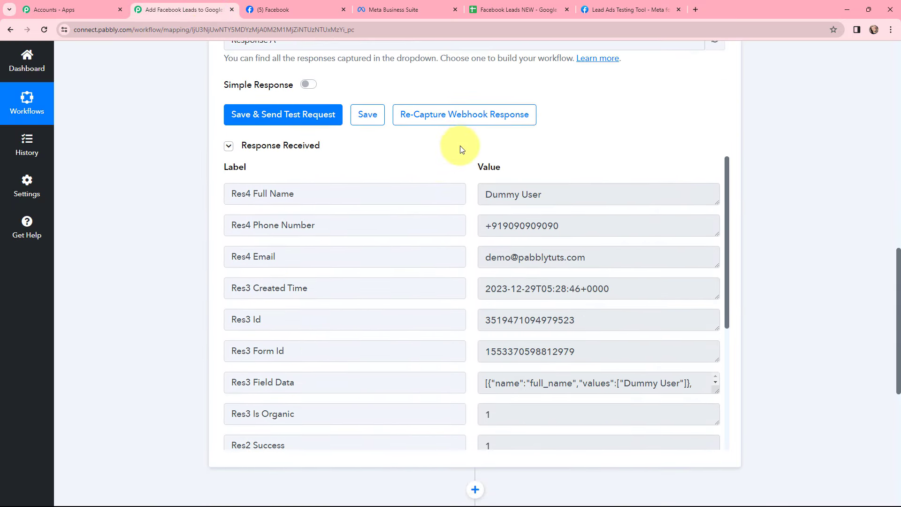
left_click(511, 194)
triple_click(511, 194)
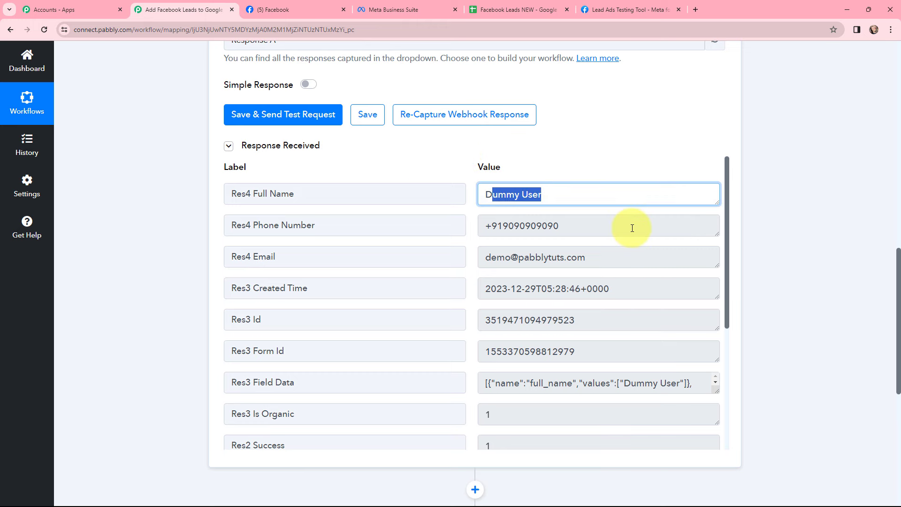
key("Tab")
key("Tab")
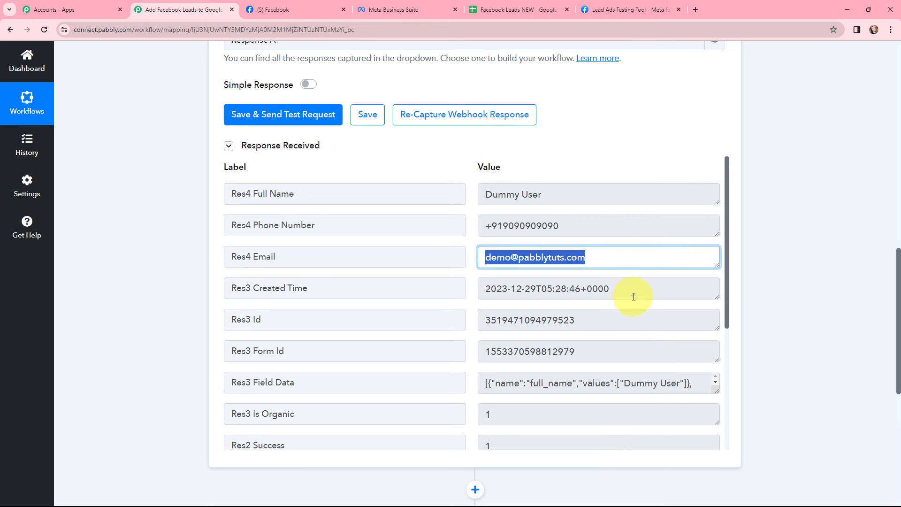
key("Tab")
left_click(764, 287)
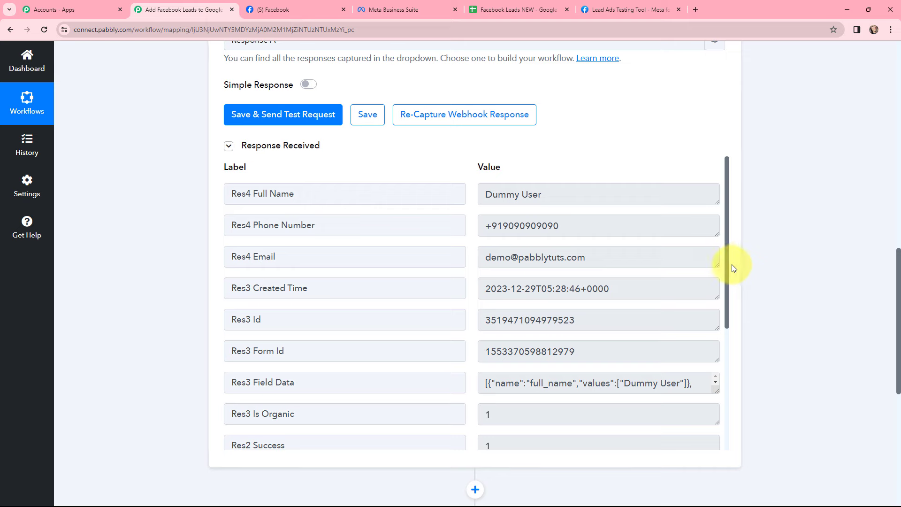
left_click_drag(726, 261, 715, 226)
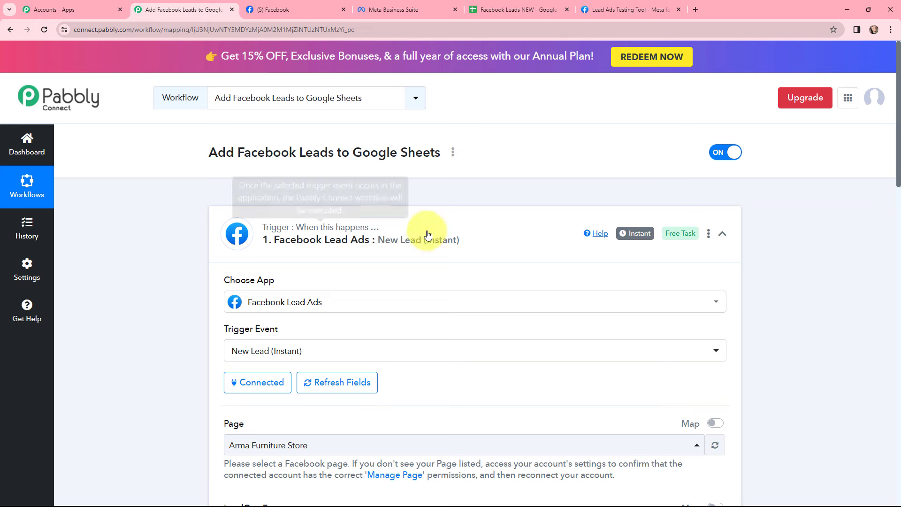
Collapse the Facebook Lead Ads trigger and expand the Google Sheets Add New Row action
mouse_move(636, 234)
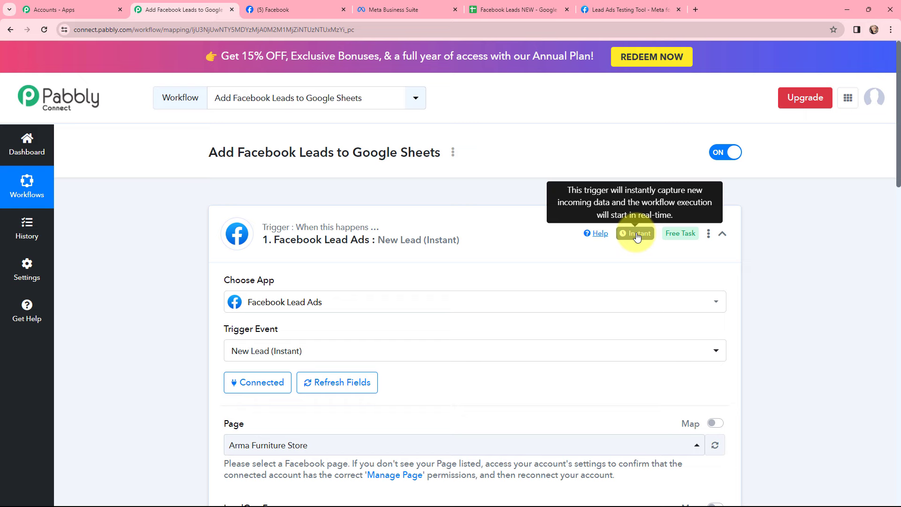
left_click(213, 206)
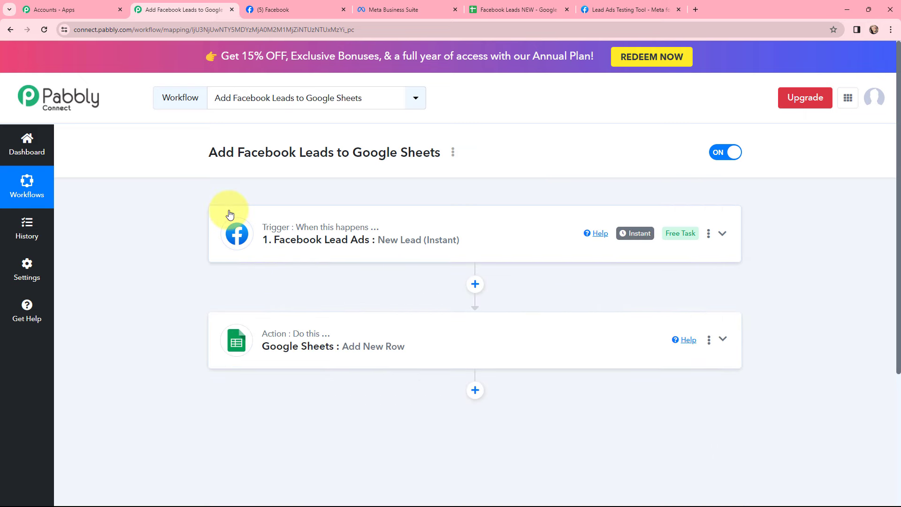
left_click(233, 321)
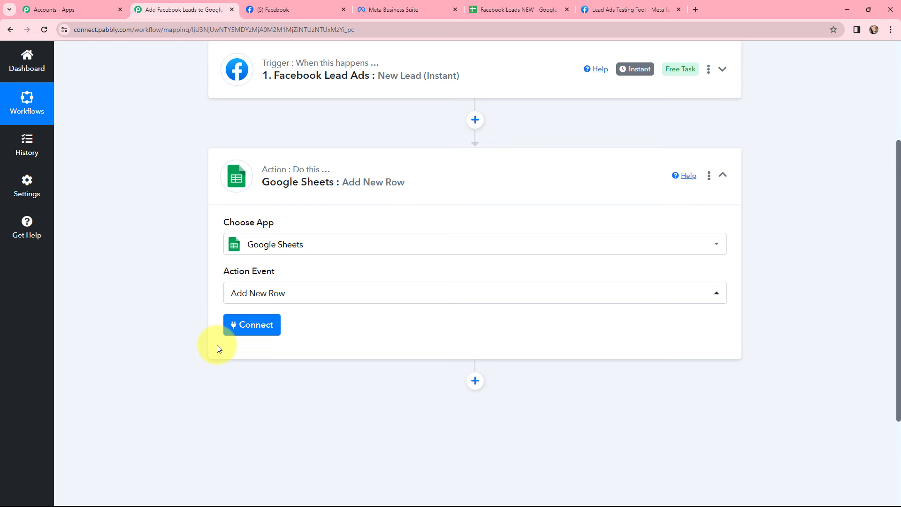
Add a new Google Sheets connection by signing in with Google and allowing spreadsheet access
left_click(255, 324)
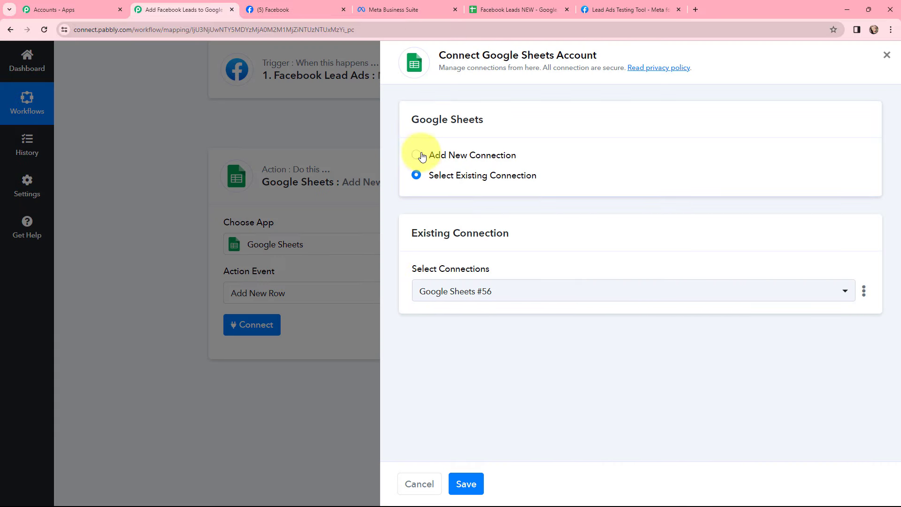
left_click(417, 155)
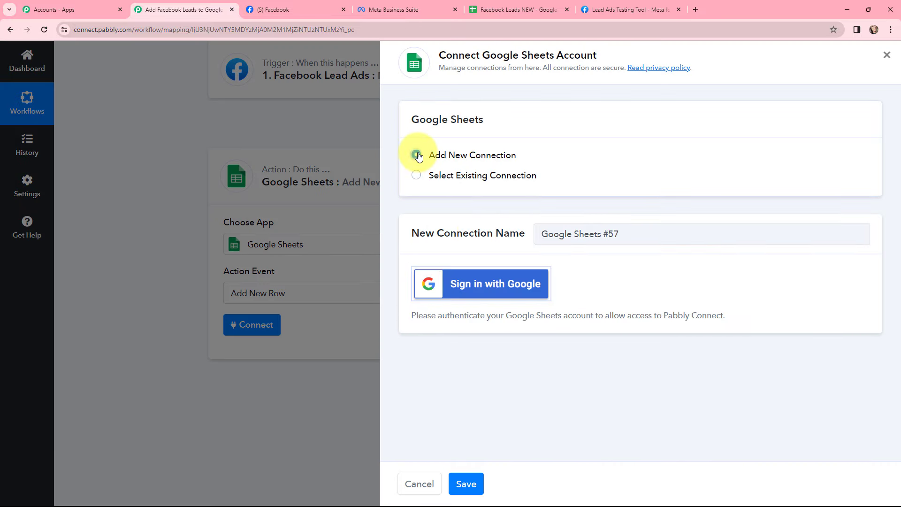
left_click(468, 288)
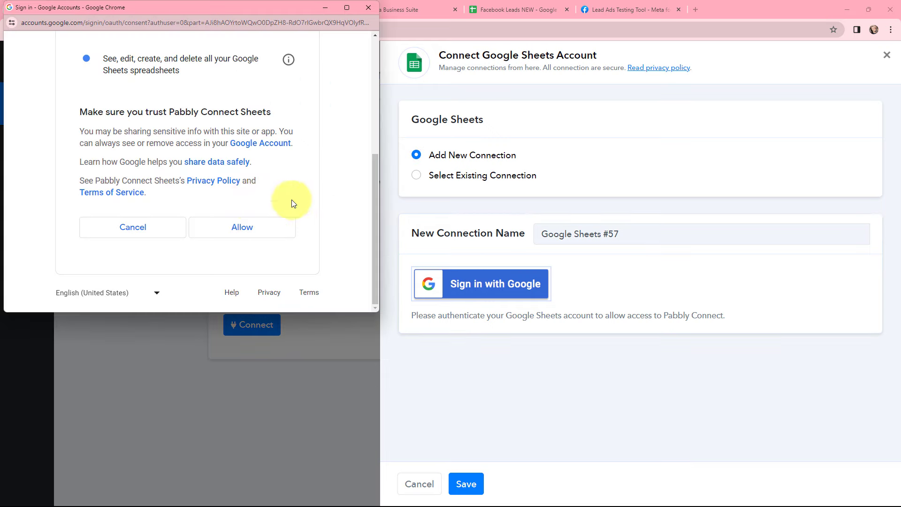
left_click(248, 228)
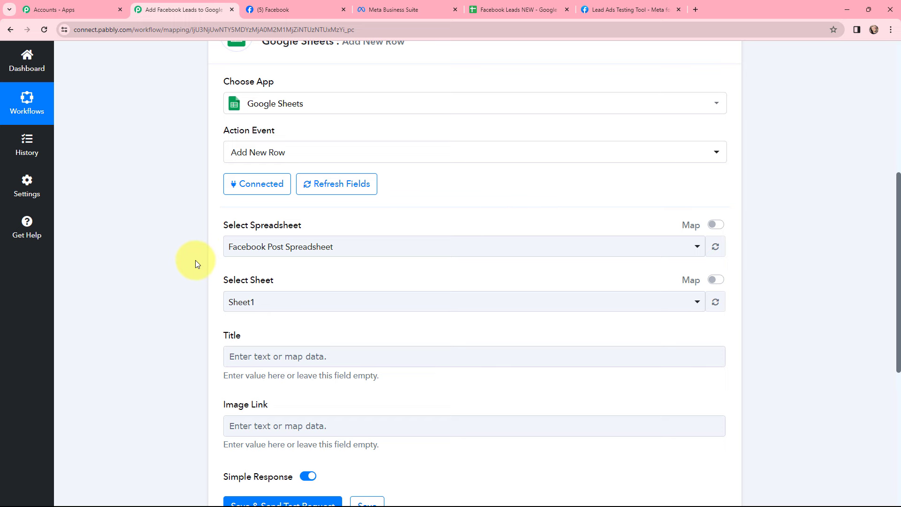
Review the Facebook Leads NEW headers Lead Email, Lead Name and Phone No., then return to Pabbly
left_click(483, 6)
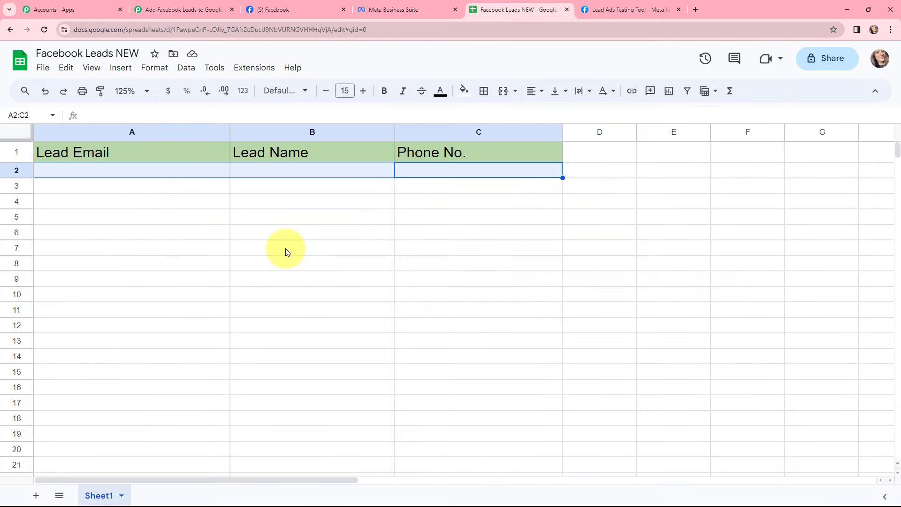
left_click(67, 51)
left_click(92, 202)
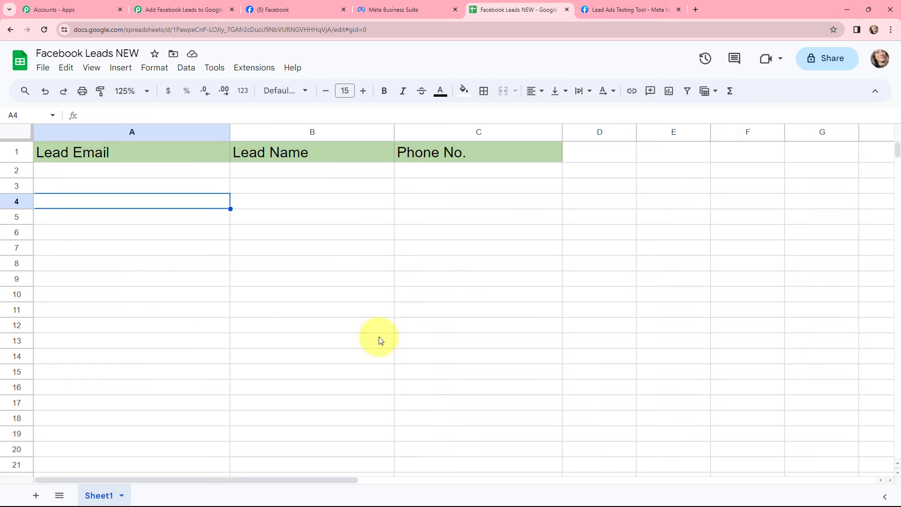
left_click(200, 10)
Choose the Facebook Leads NEW spreadsheet (Sheet1) and start filling the Lead Email field
left_click(303, 247)
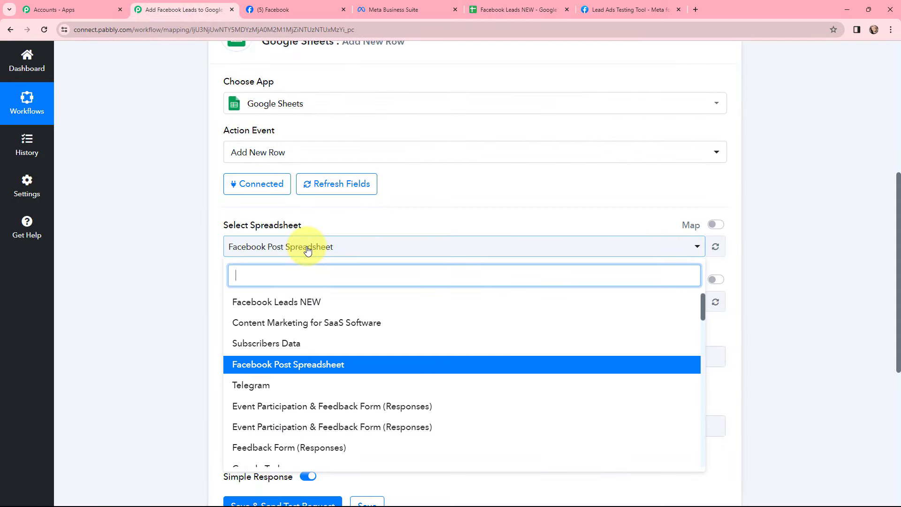
left_click(325, 306)
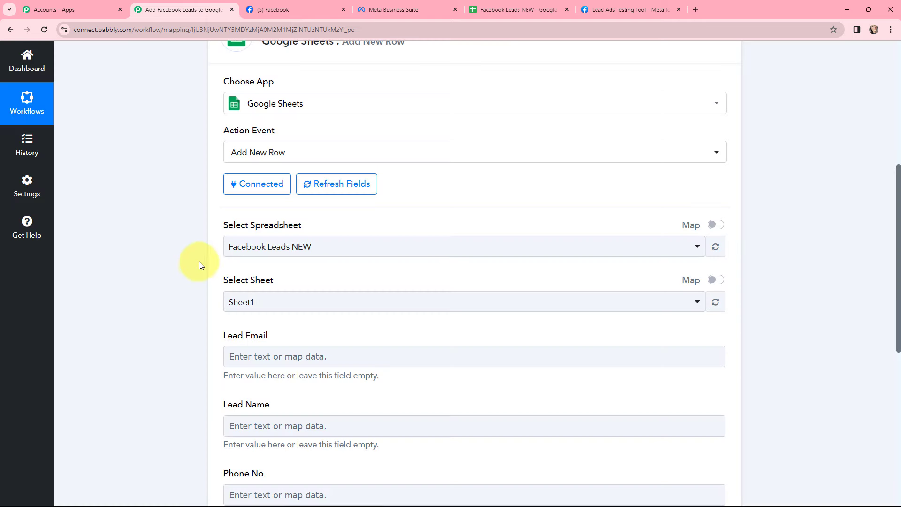
scroll(203, 228, "down", 1)
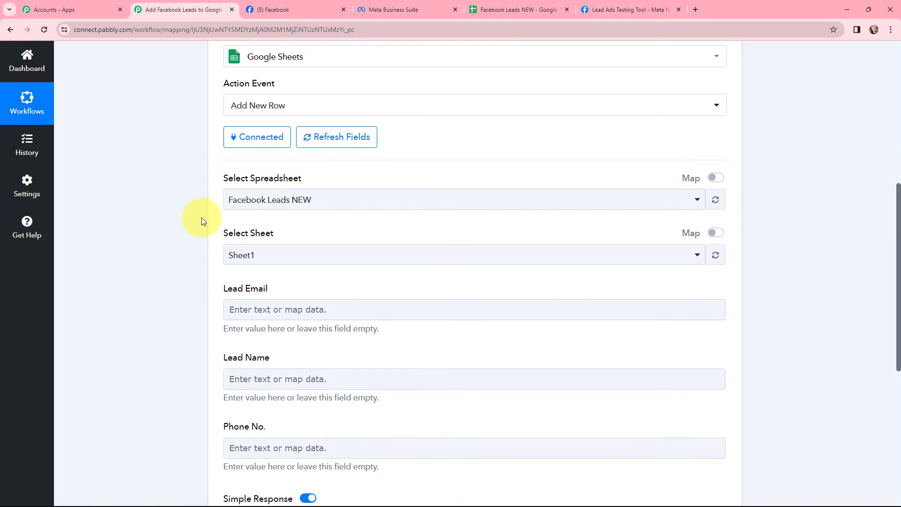
scroll(201, 219, "down", 1)
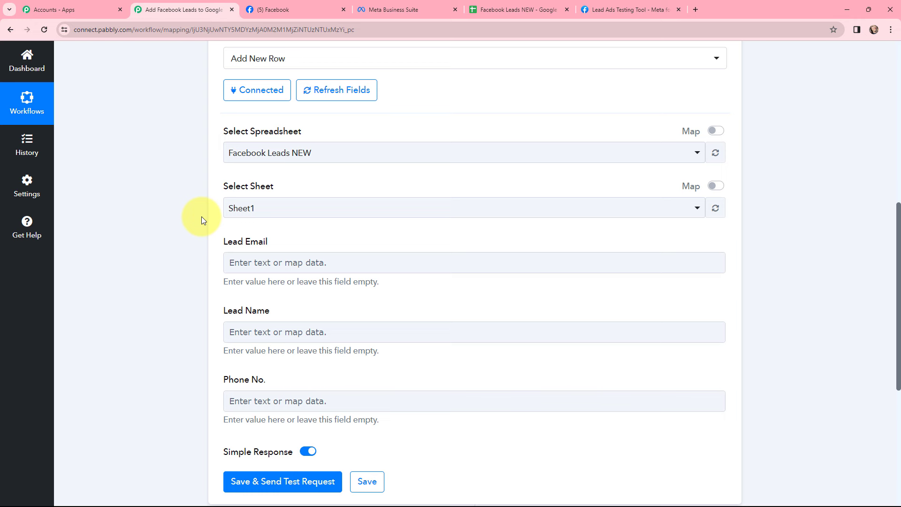
left_click(256, 261)
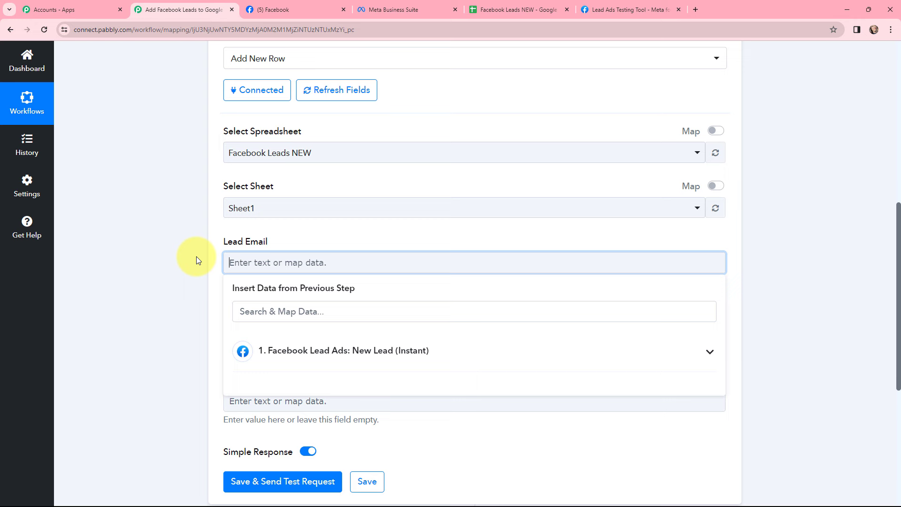
Map Lead Email to Facebook Lead Ads Res4 Email and Lead Name to Res4 Full Name
left_click(345, 350)
scroll(386, 203, "down", 2)
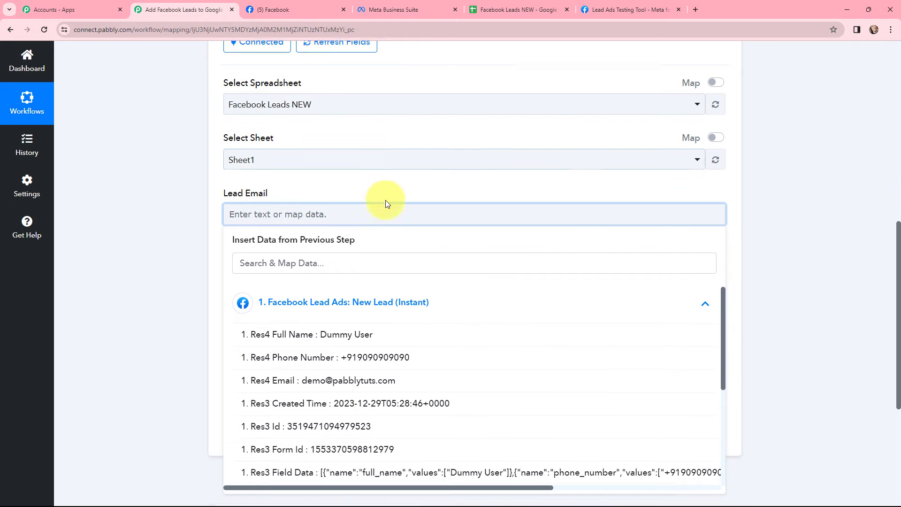
left_click(357, 335)
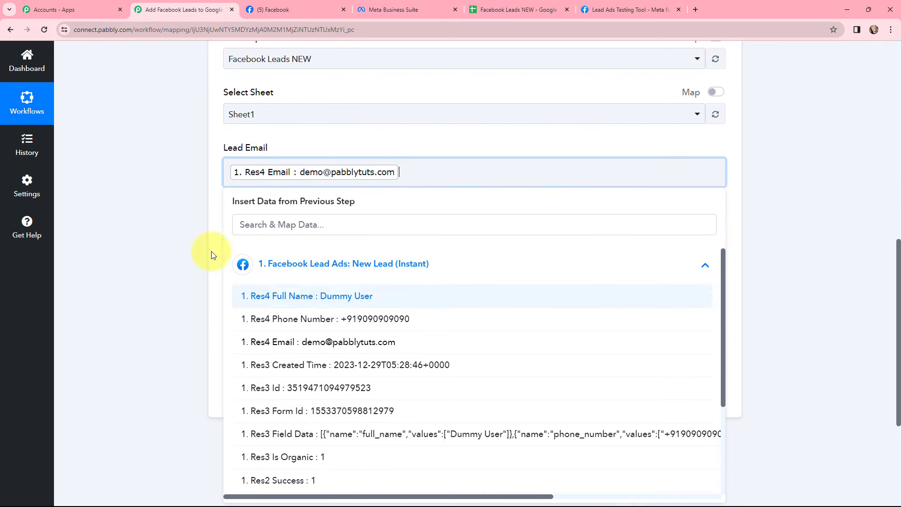
left_click(187, 217)
left_click(275, 245)
left_click(284, 334)
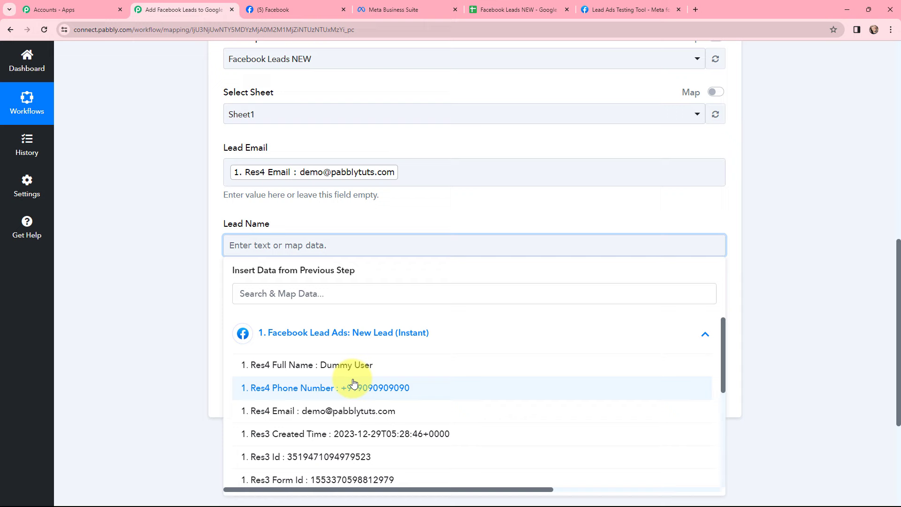
left_click(346, 366)
Map Phone No. to the Facebook Lead Ads Res4 Phone Number value
left_click(300, 322)
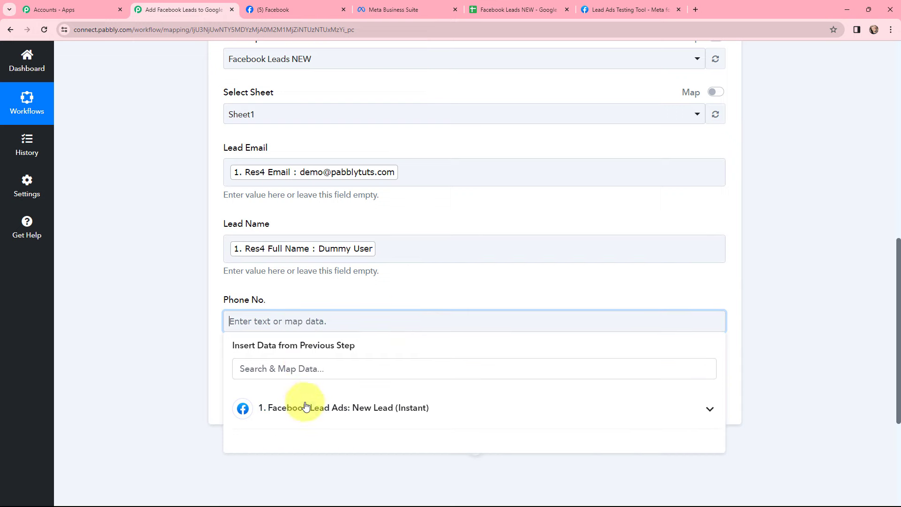
left_click(302, 407)
scroll(345, 415, "down", 1)
left_click(345, 415)
left_click(191, 258)
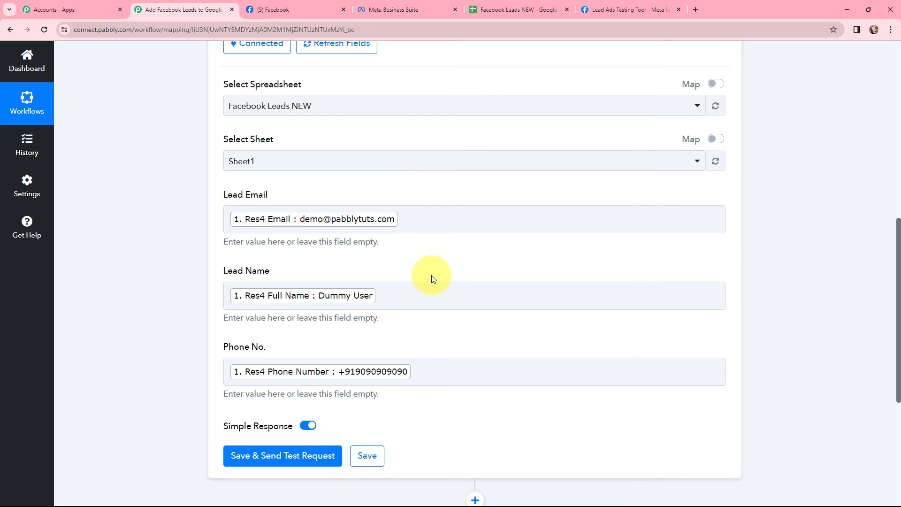
scroll(425, 230, "down", 3)
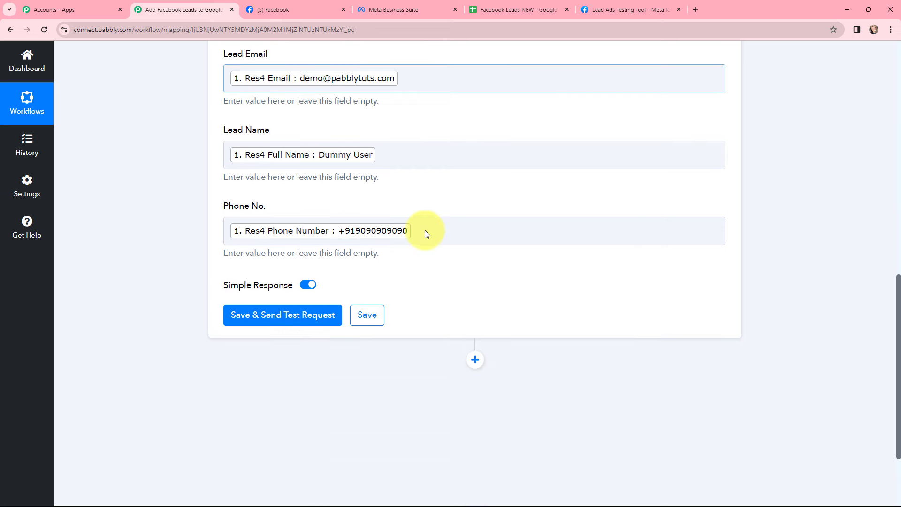
Save and send a test request, then check the new row 2 in the Facebook Leads NEW sheet
left_click(284, 316)
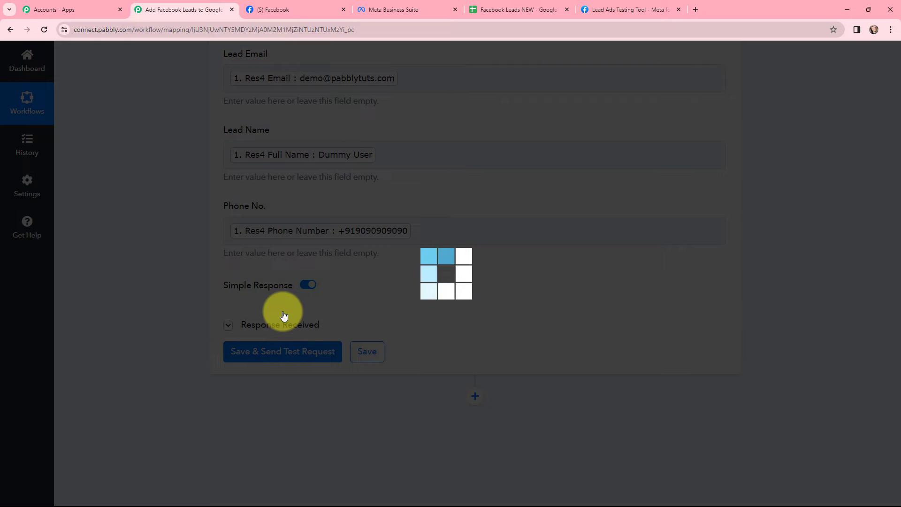
scroll(501, 217, "down", 3)
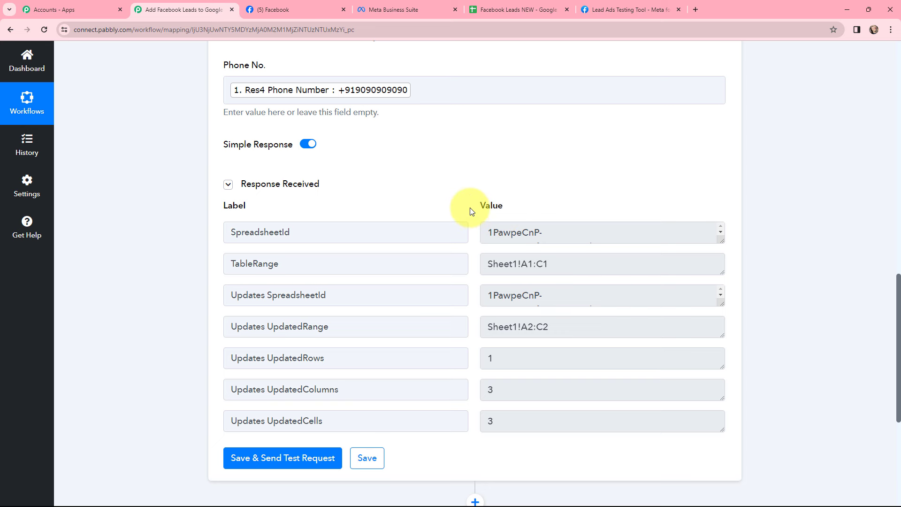
key("ctrl+5")
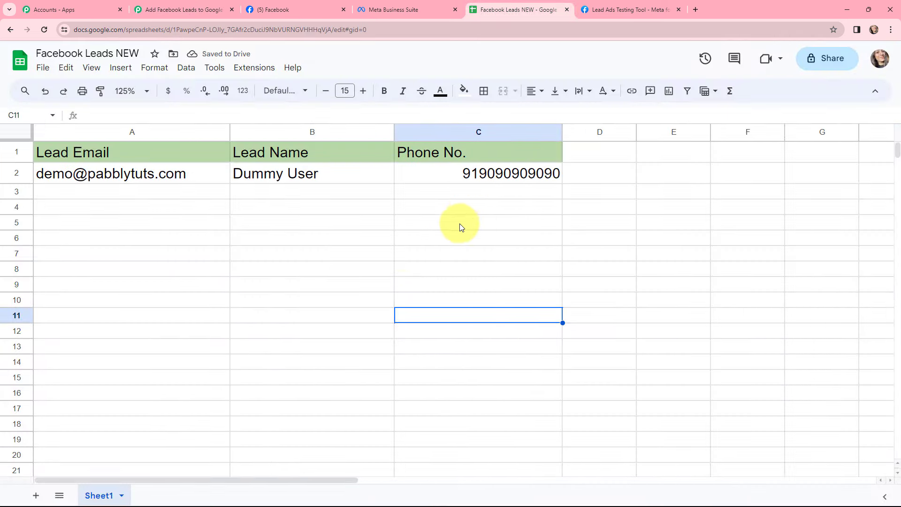